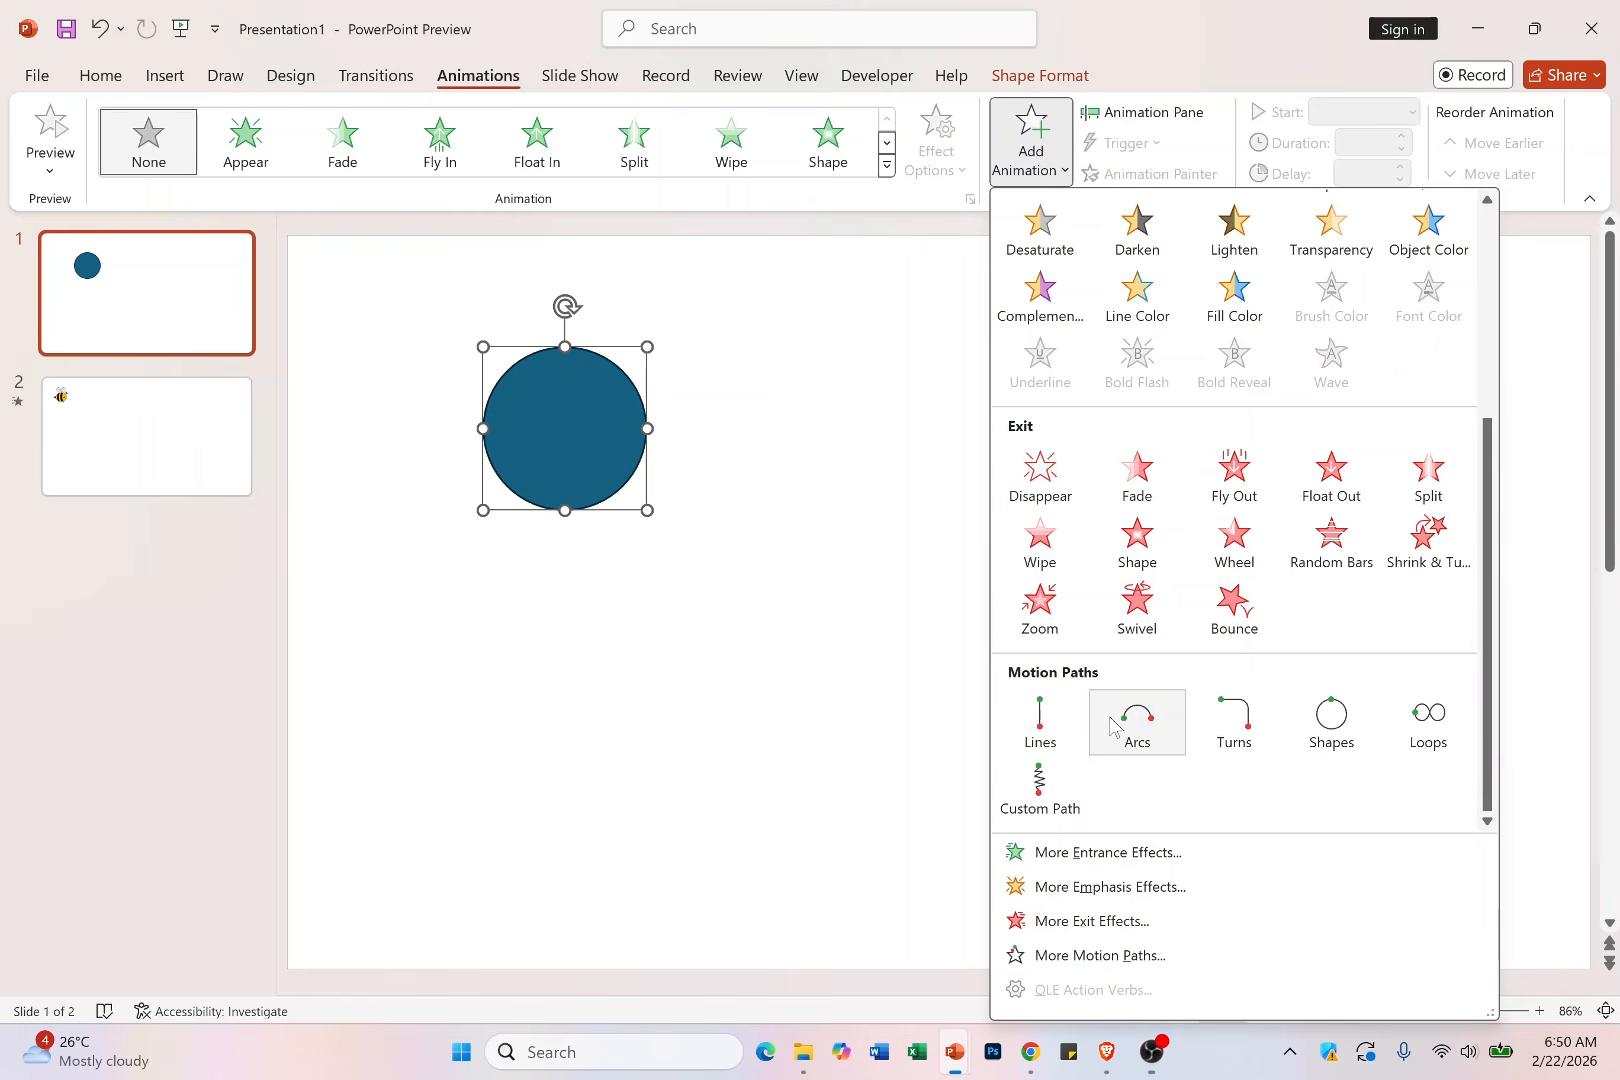
Add a Fly In entrance animation to the blue circle on slide 1
{"action": "left_click", "coordinate": [1179, 56]}
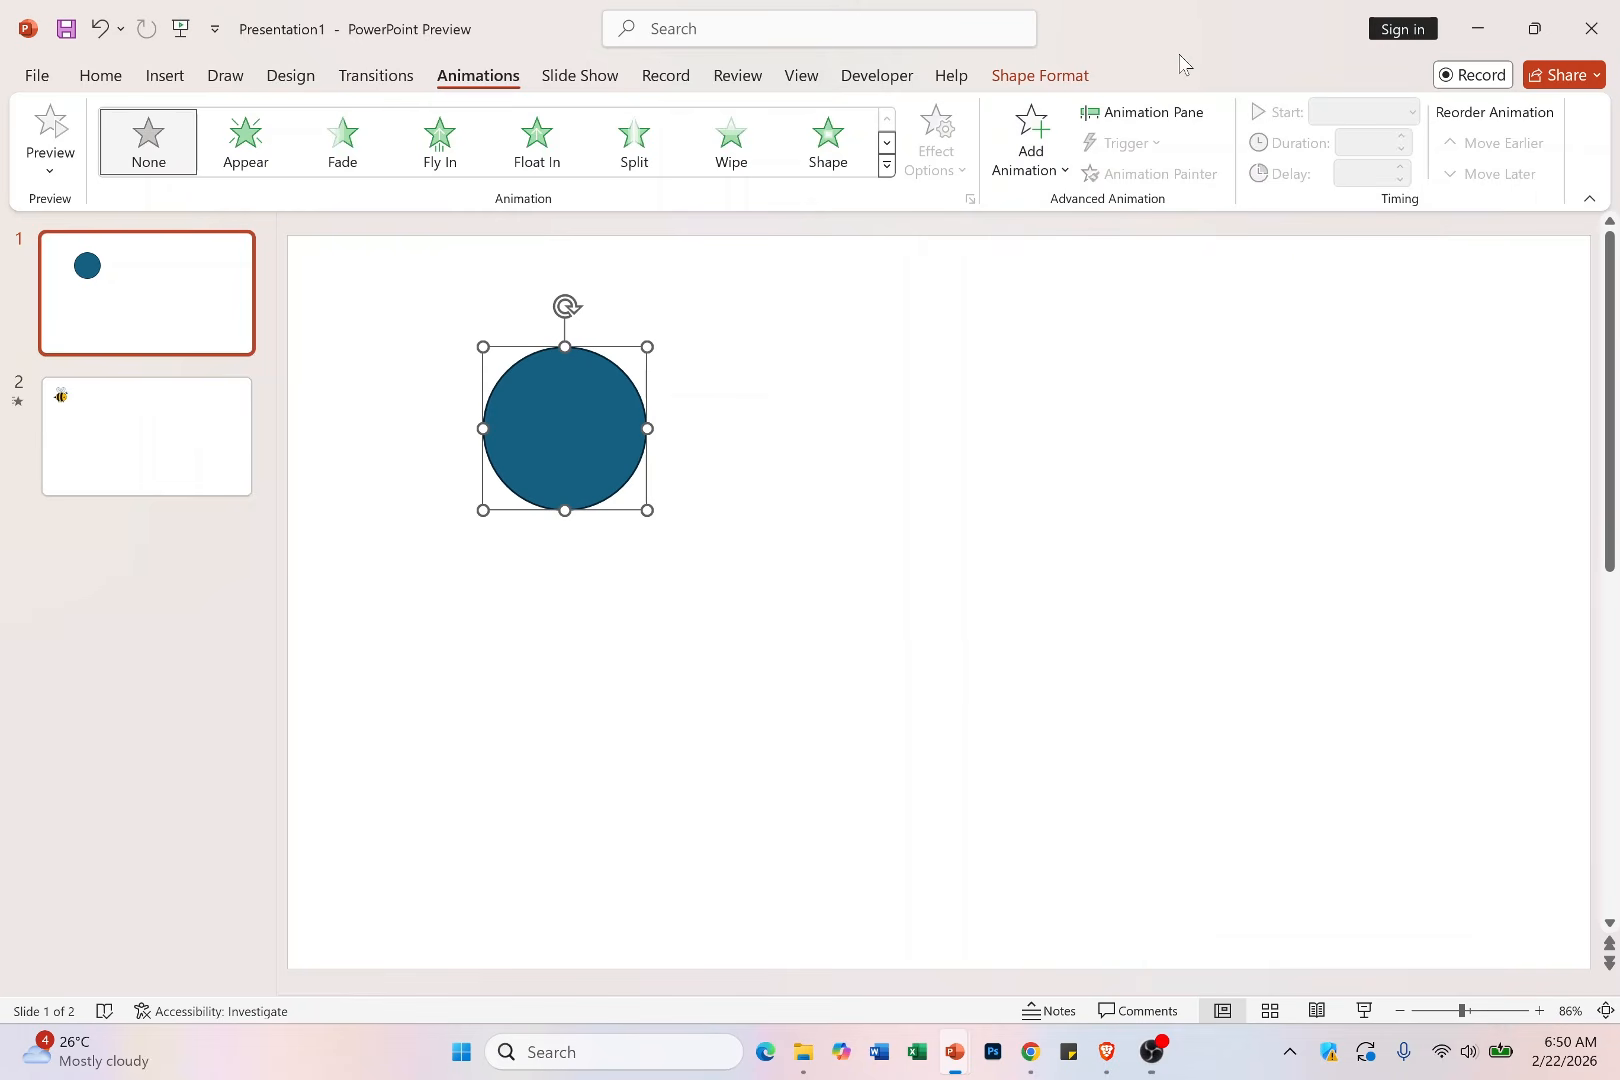
{"action": "left_click", "coordinate": [1038, 175]}
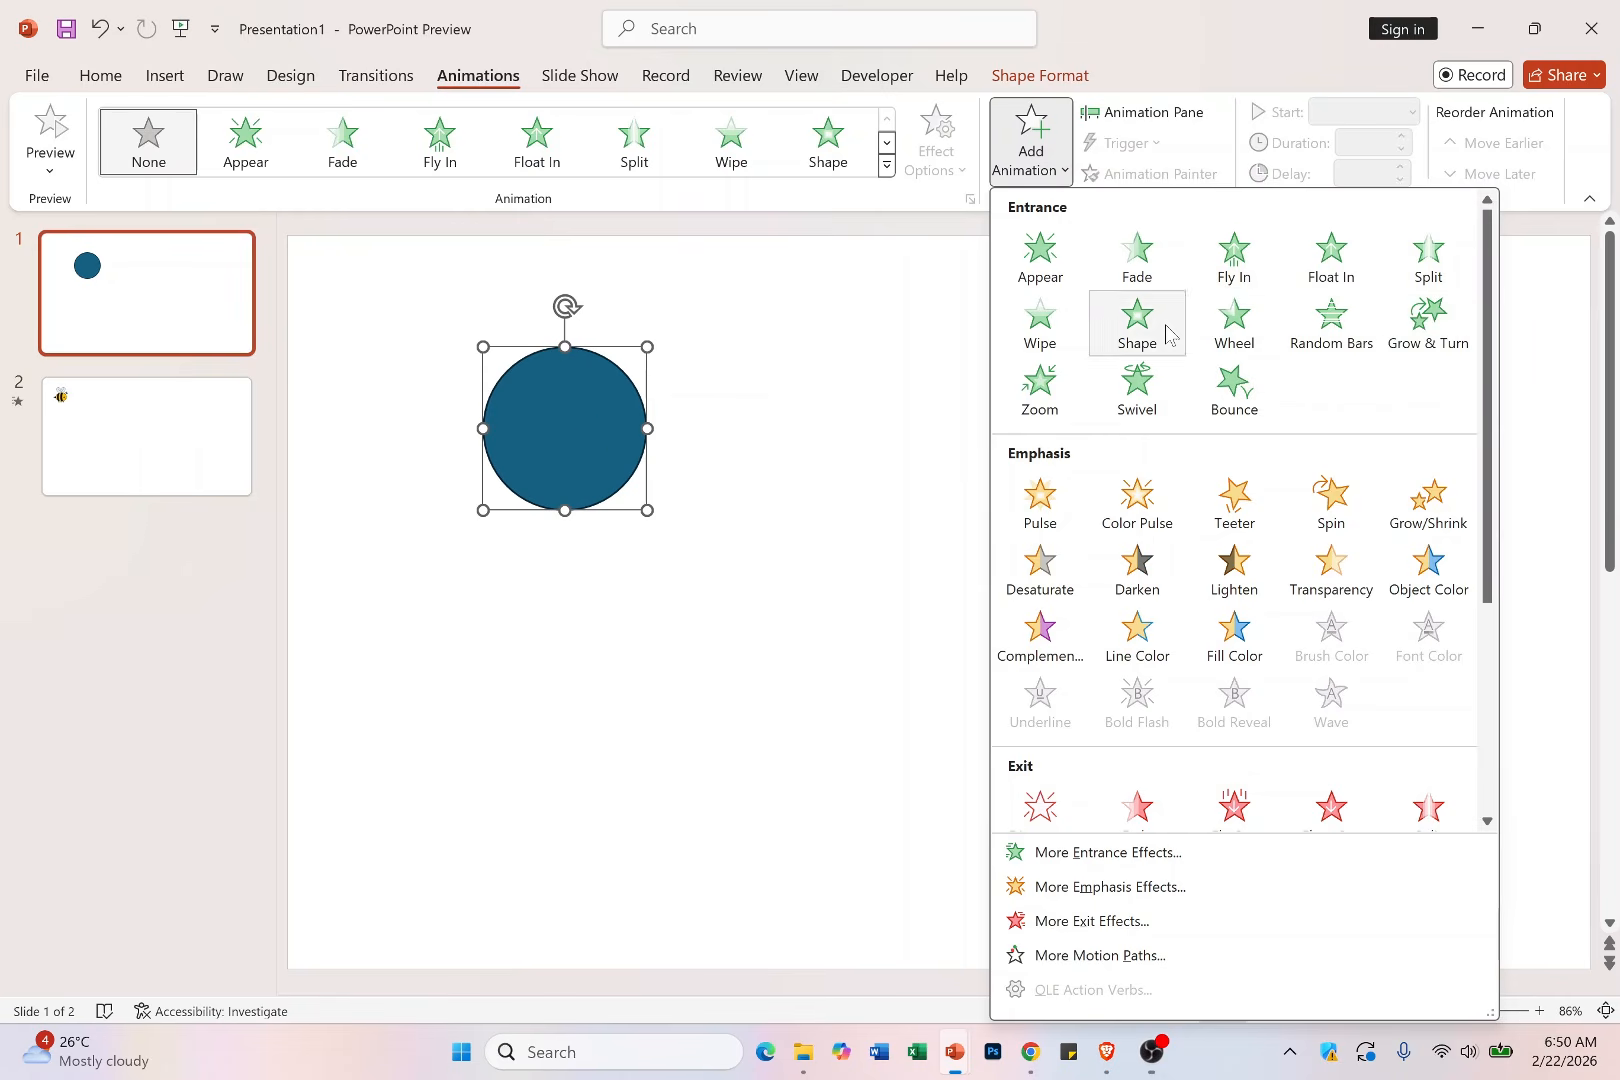
{"action": "left_click", "coordinate": [1236, 262]}
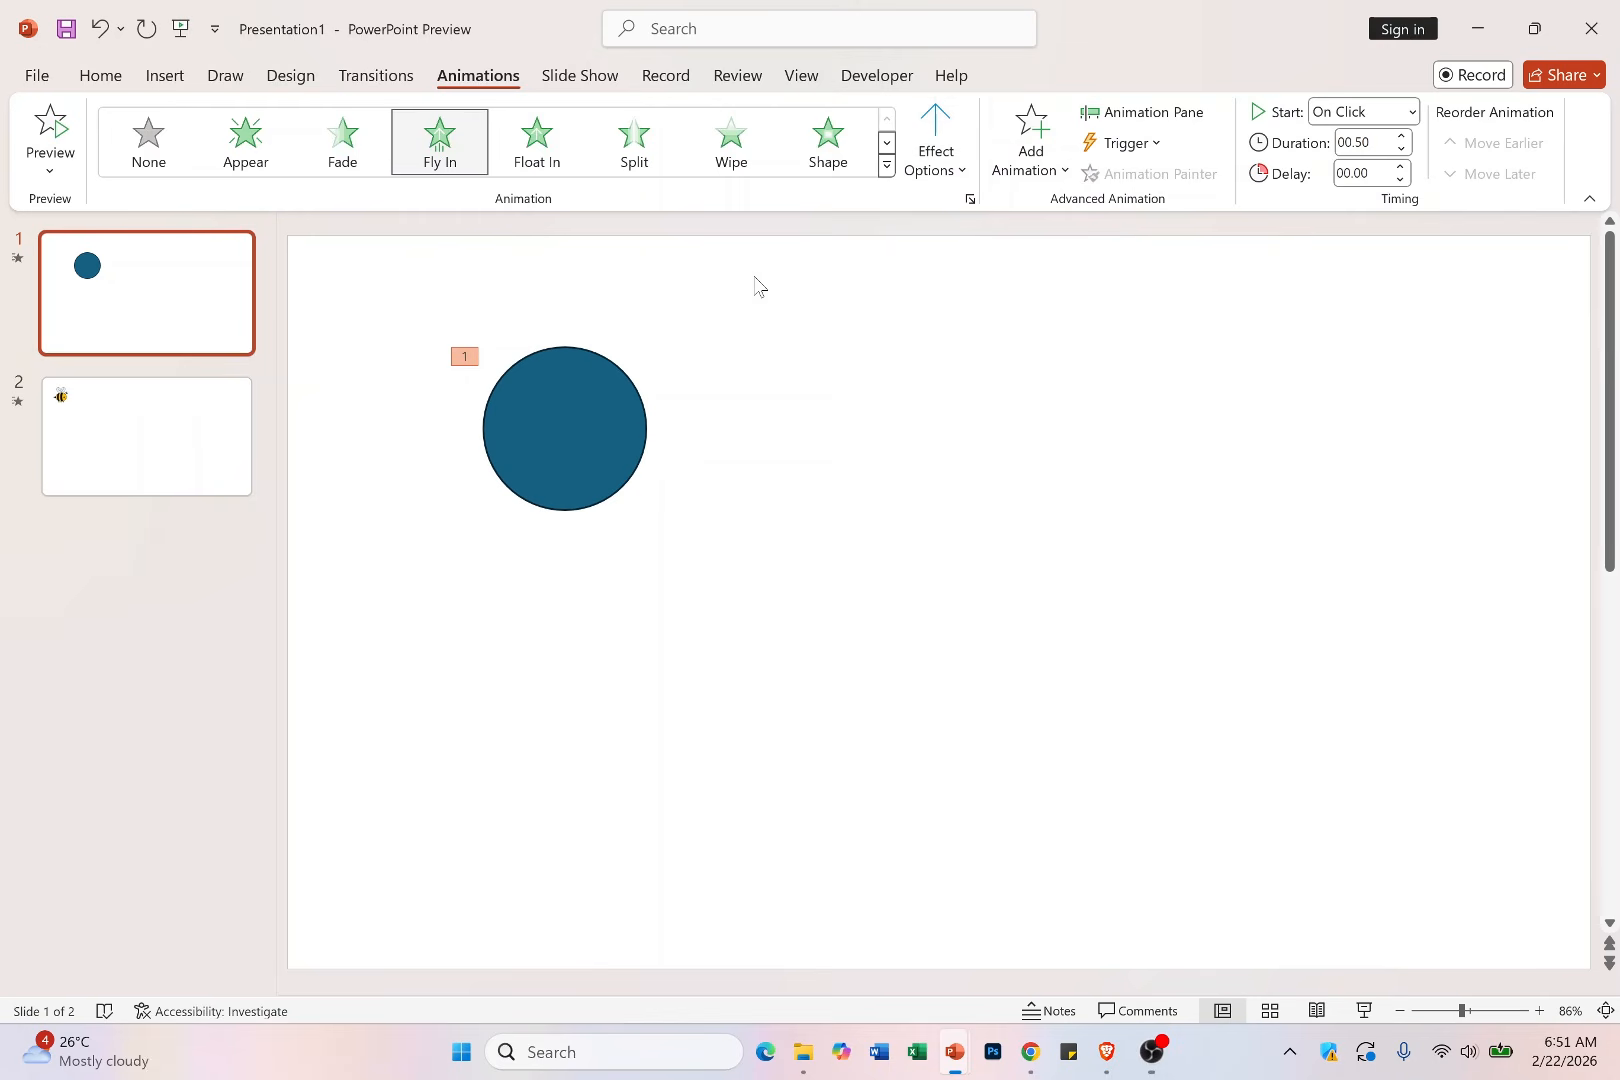
Try From Bottom-Left as the circle's Fly In direction, and set the direction to From Left
{"action": "left_click", "coordinate": [940, 158]}
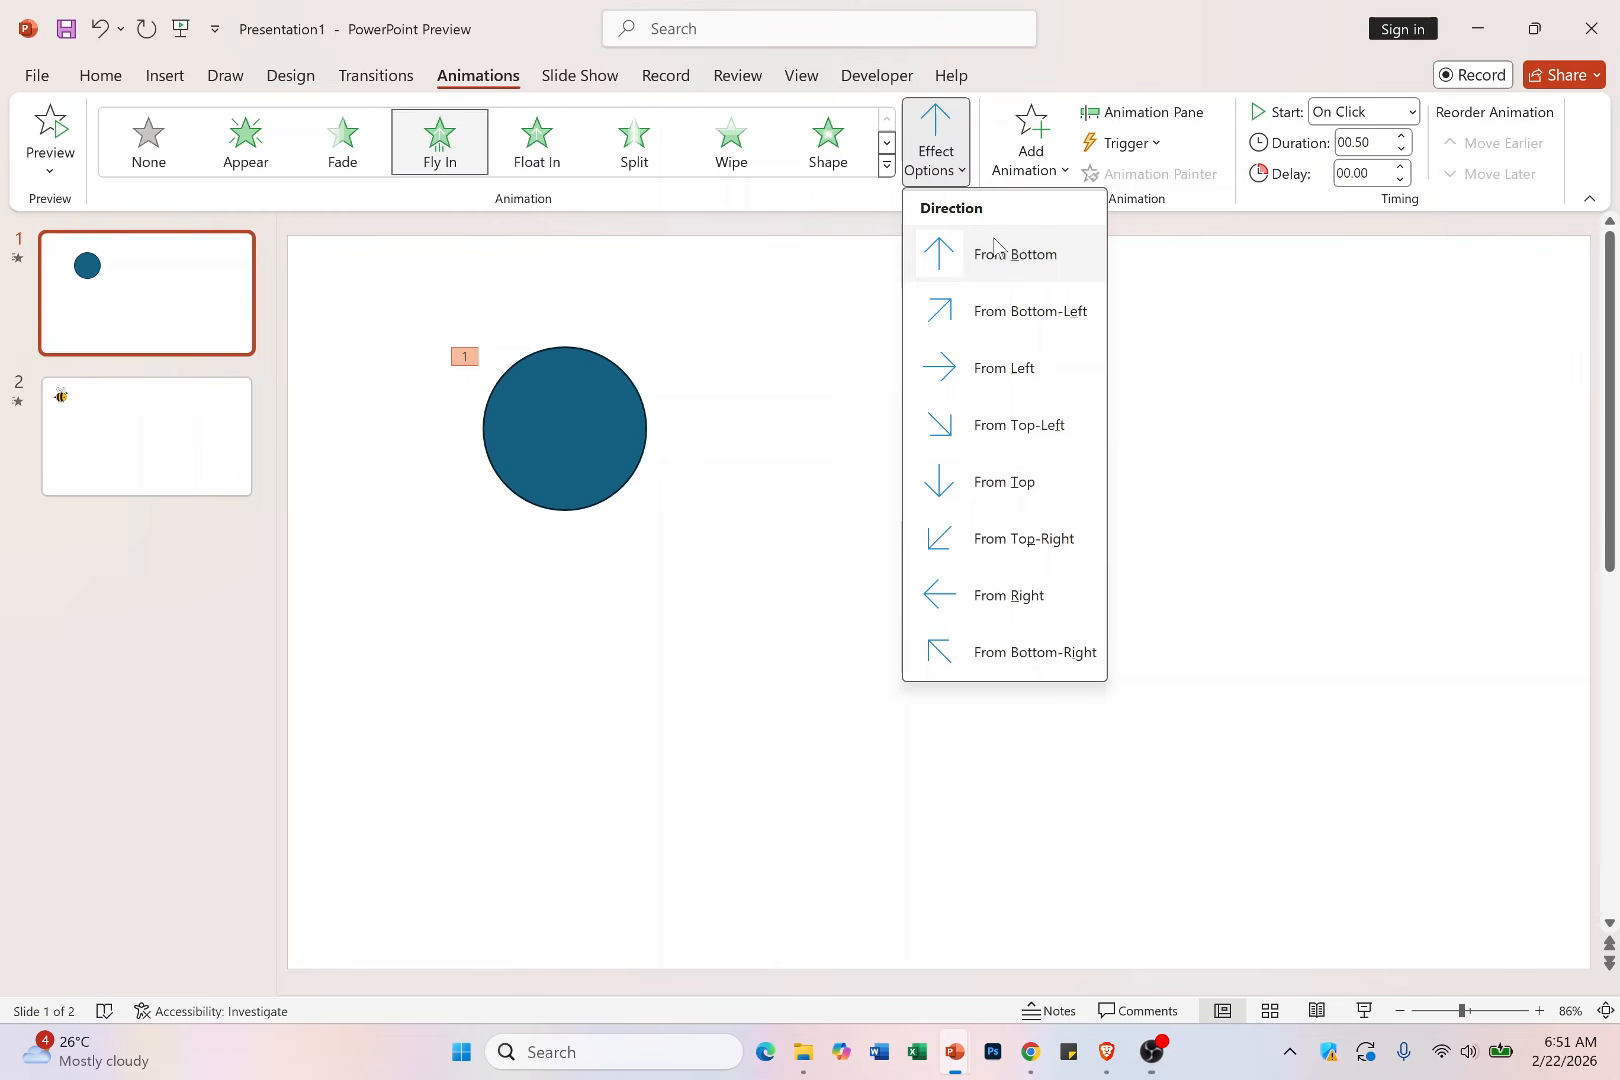
{"action": "left_click", "coordinate": [994, 311]}
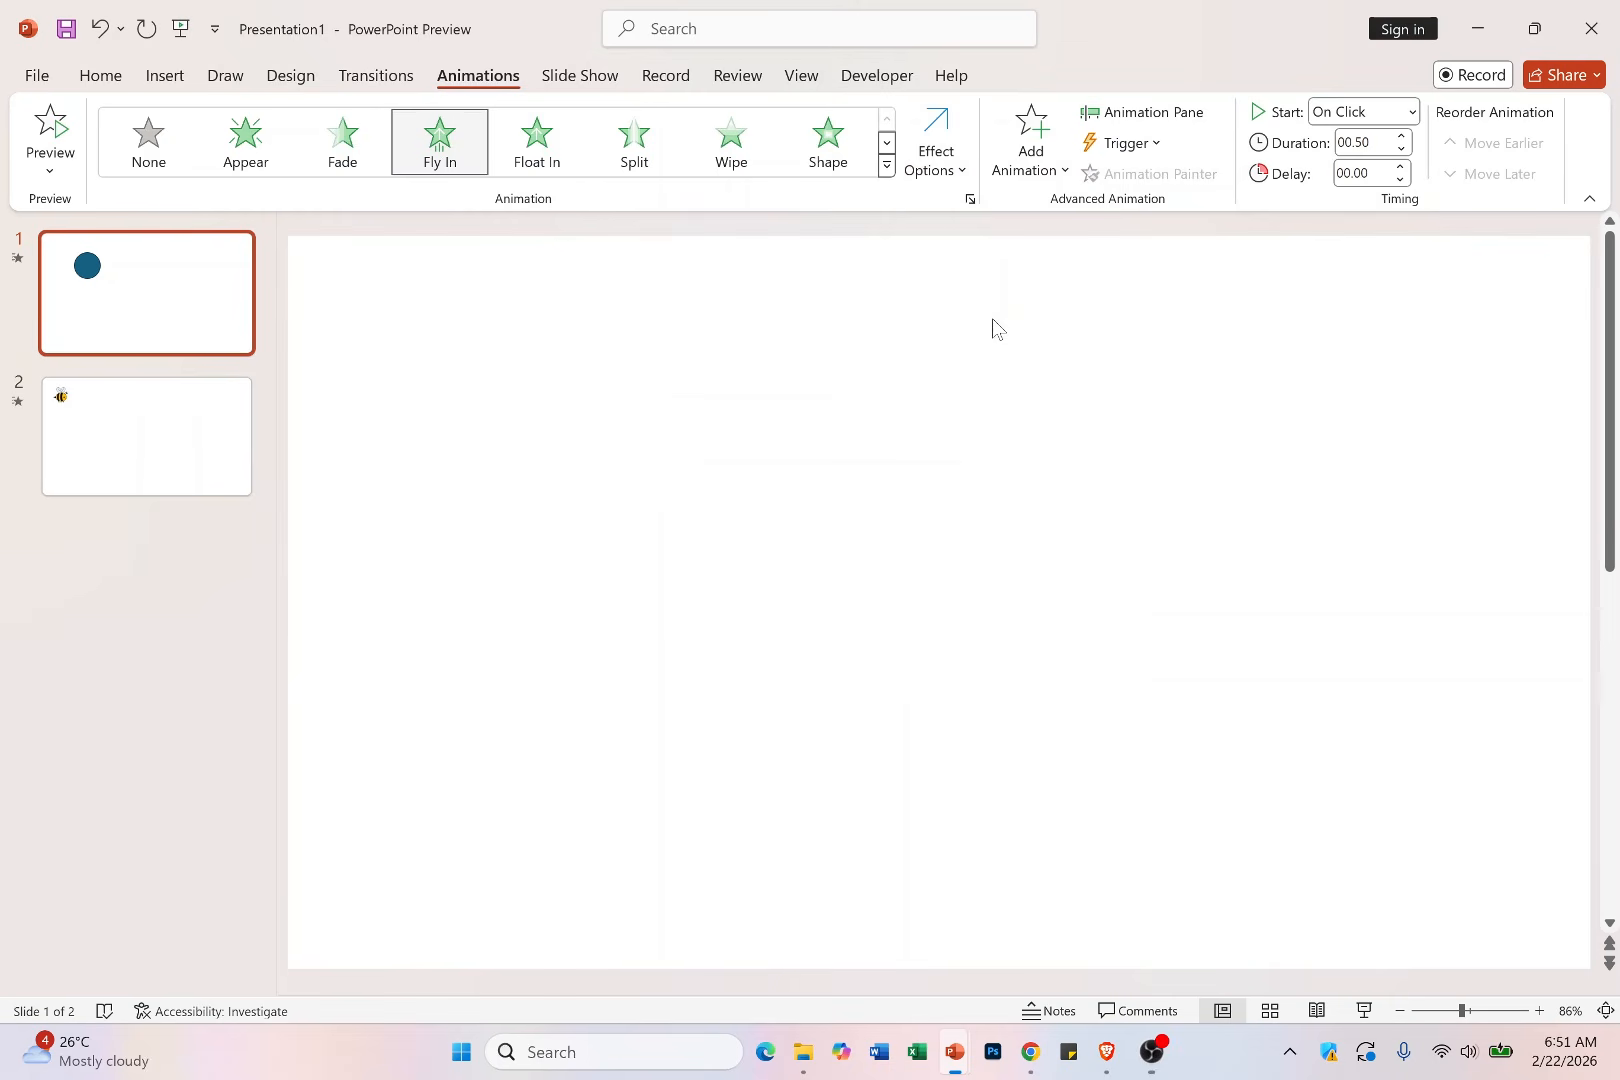
{"action": "left_click", "coordinate": [936, 145]}
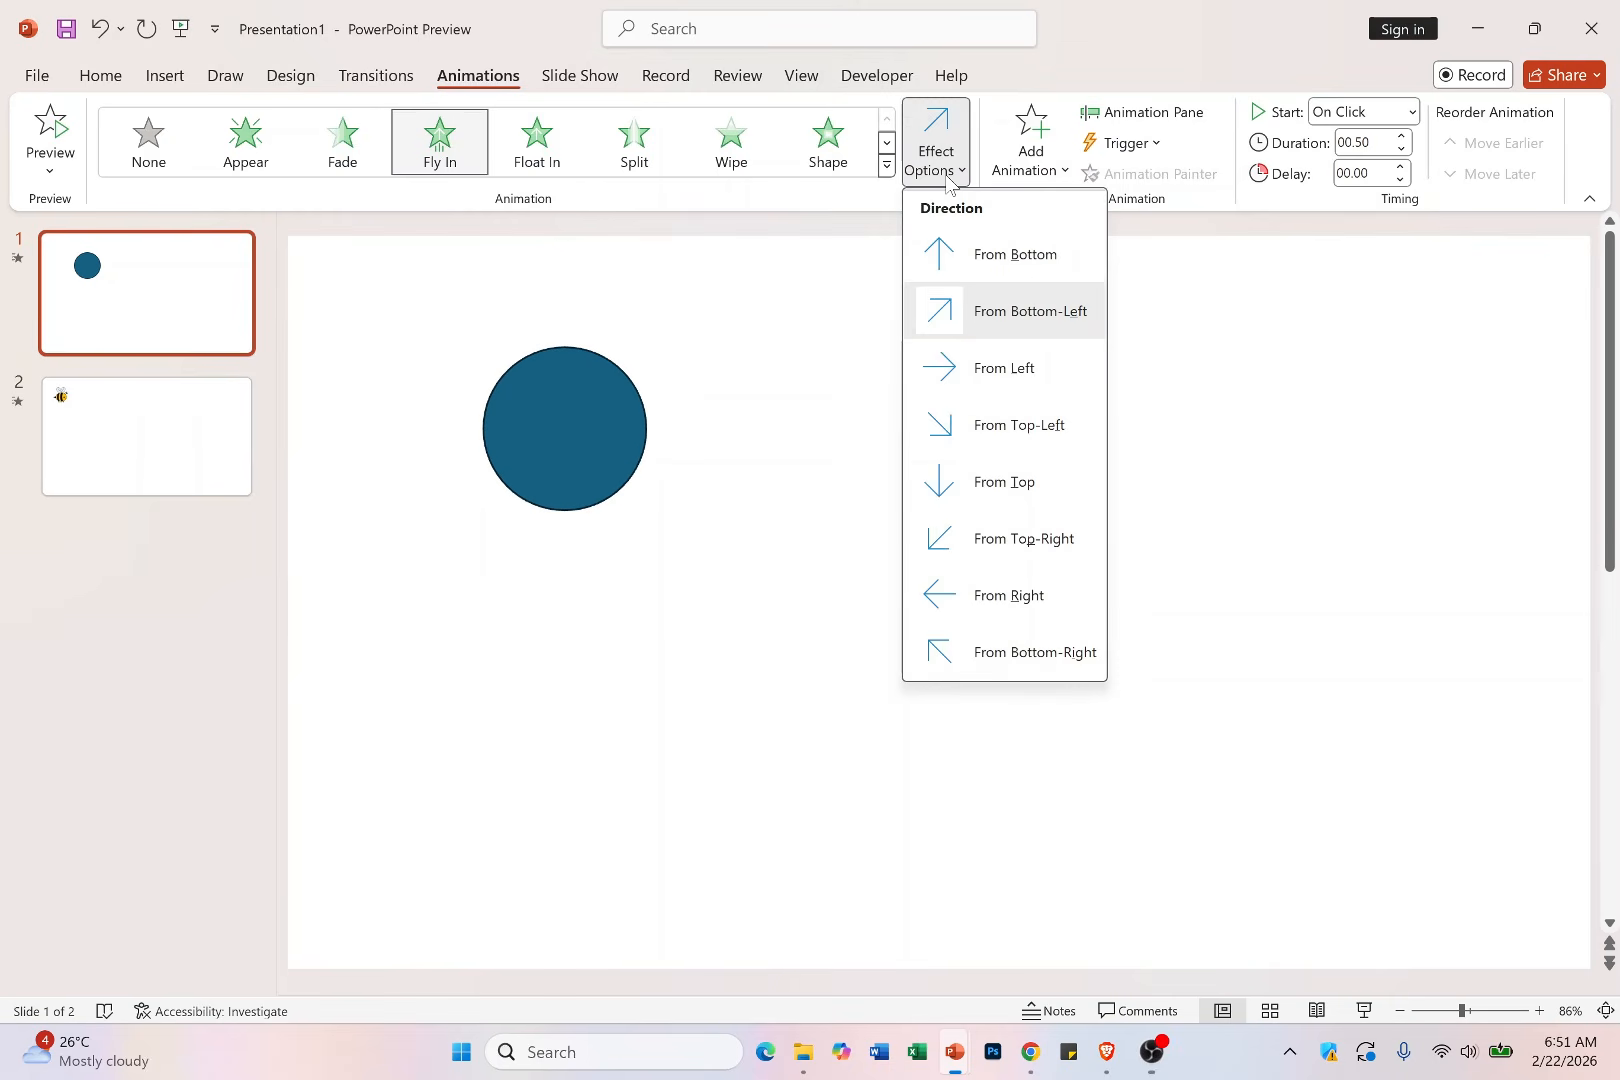
{"action": "left_click", "coordinate": [1000, 378]}
{"action": "left_click", "coordinate": [936, 145]}
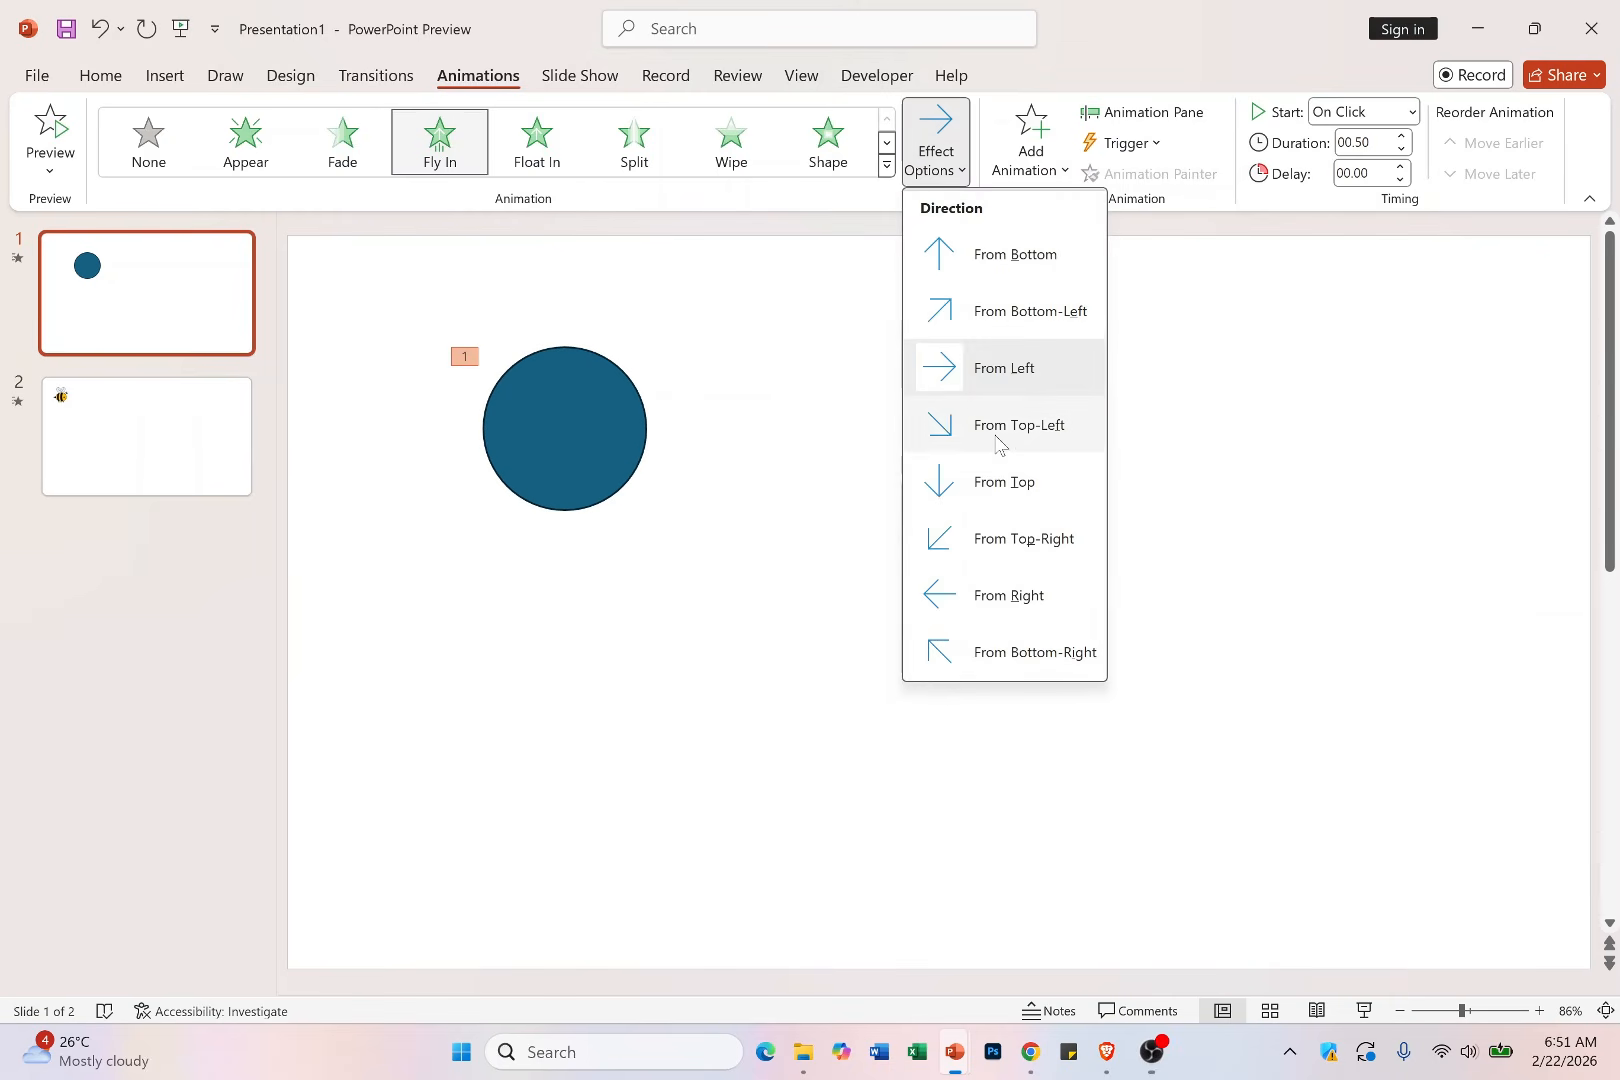
{"action": "left_click", "coordinate": [1030, 390]}
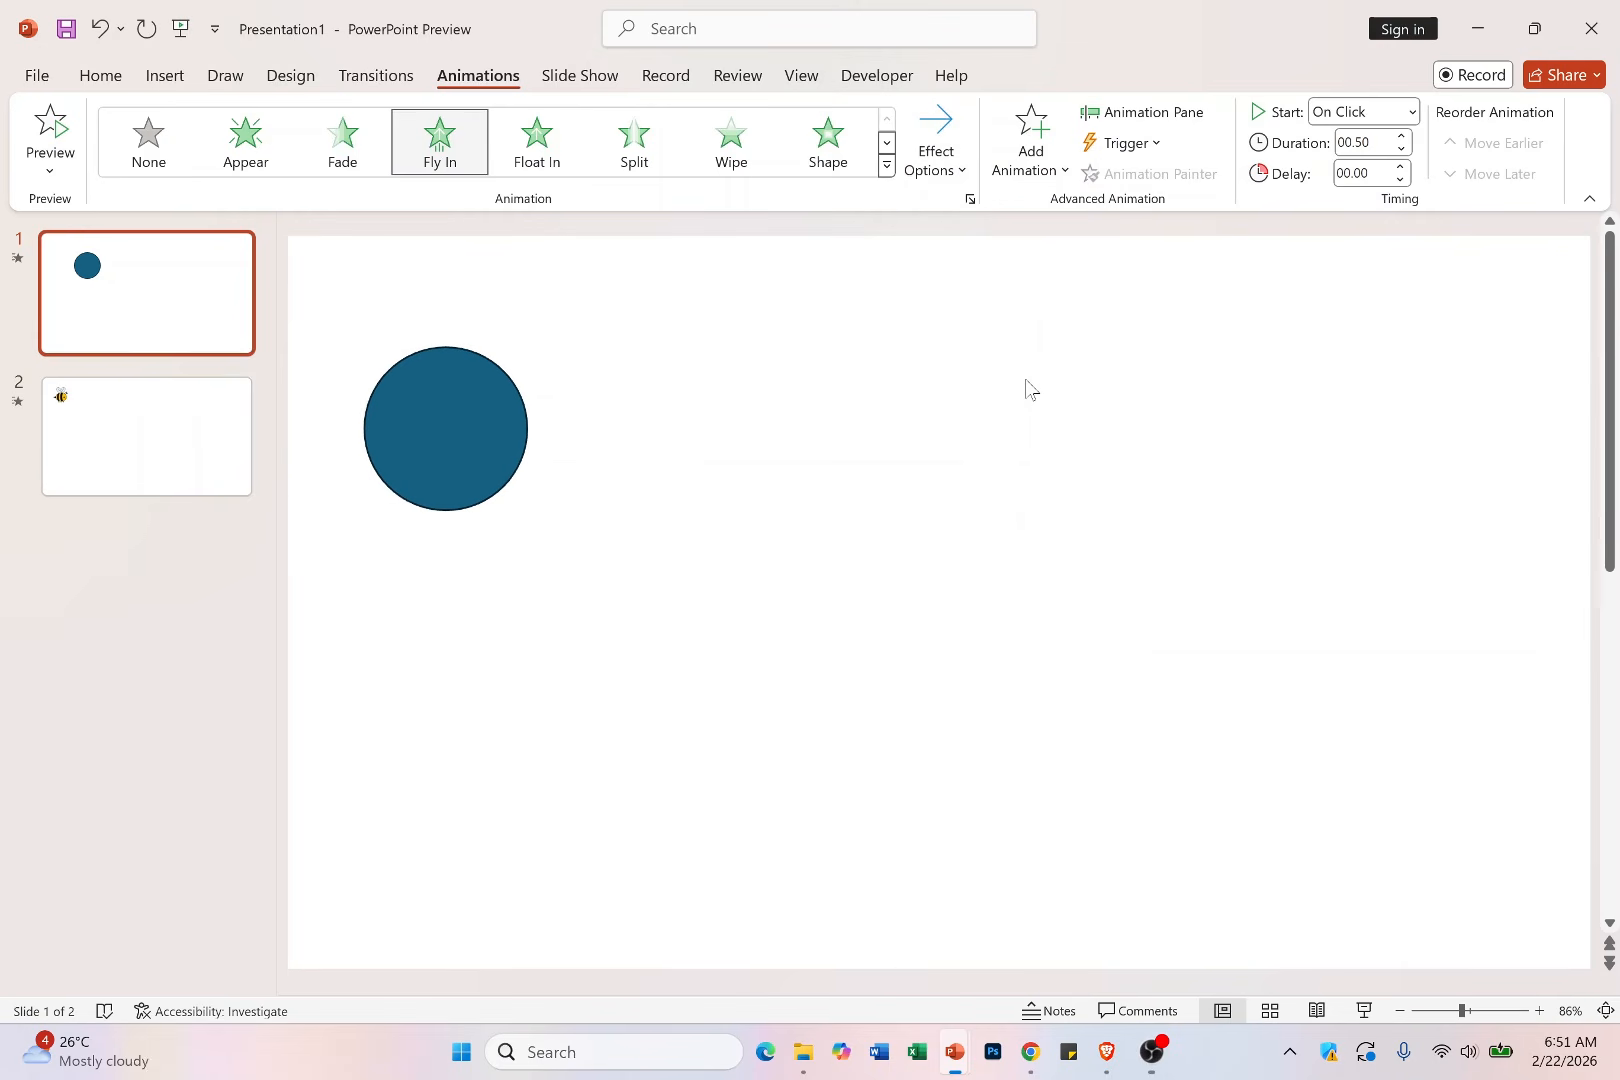
Move the circle to the upper right of the slide and reapply the From Left direction to its Fly In effect
{"action": "left_click_drag", "start_coordinate": [593, 448], "coordinate": [1289, 398]}
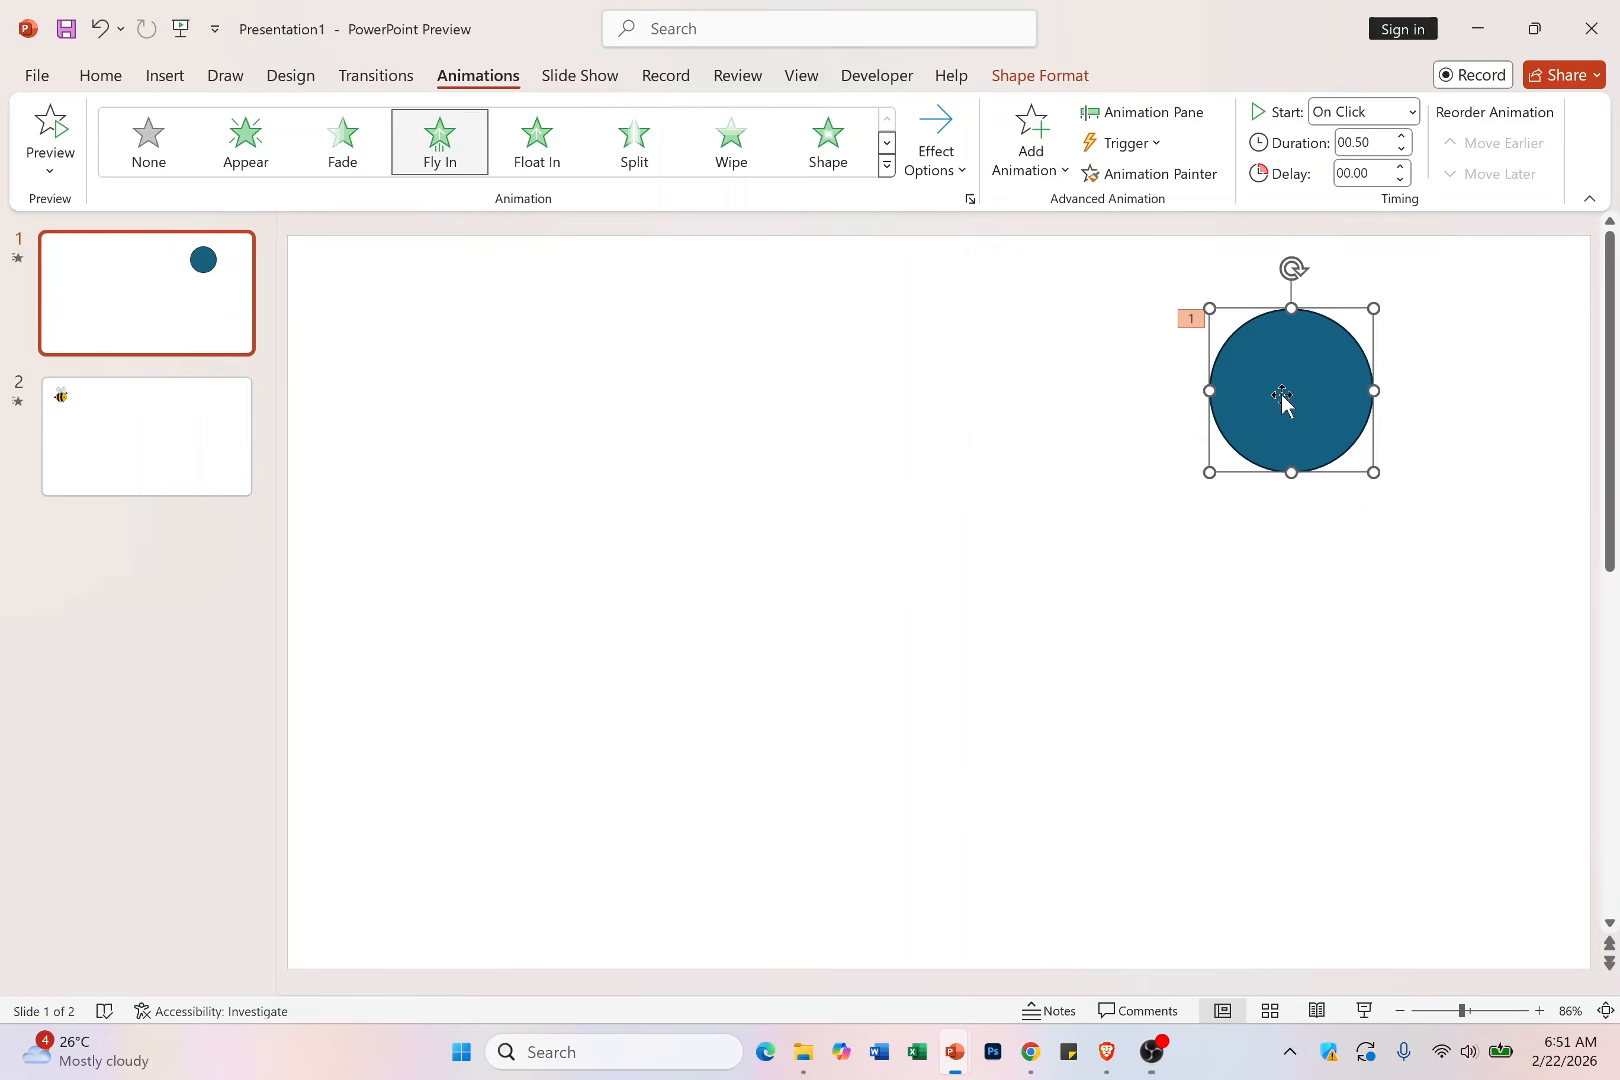
{"action": "left_click", "coordinate": [960, 150]}
{"action": "left_click", "coordinate": [983, 372]}
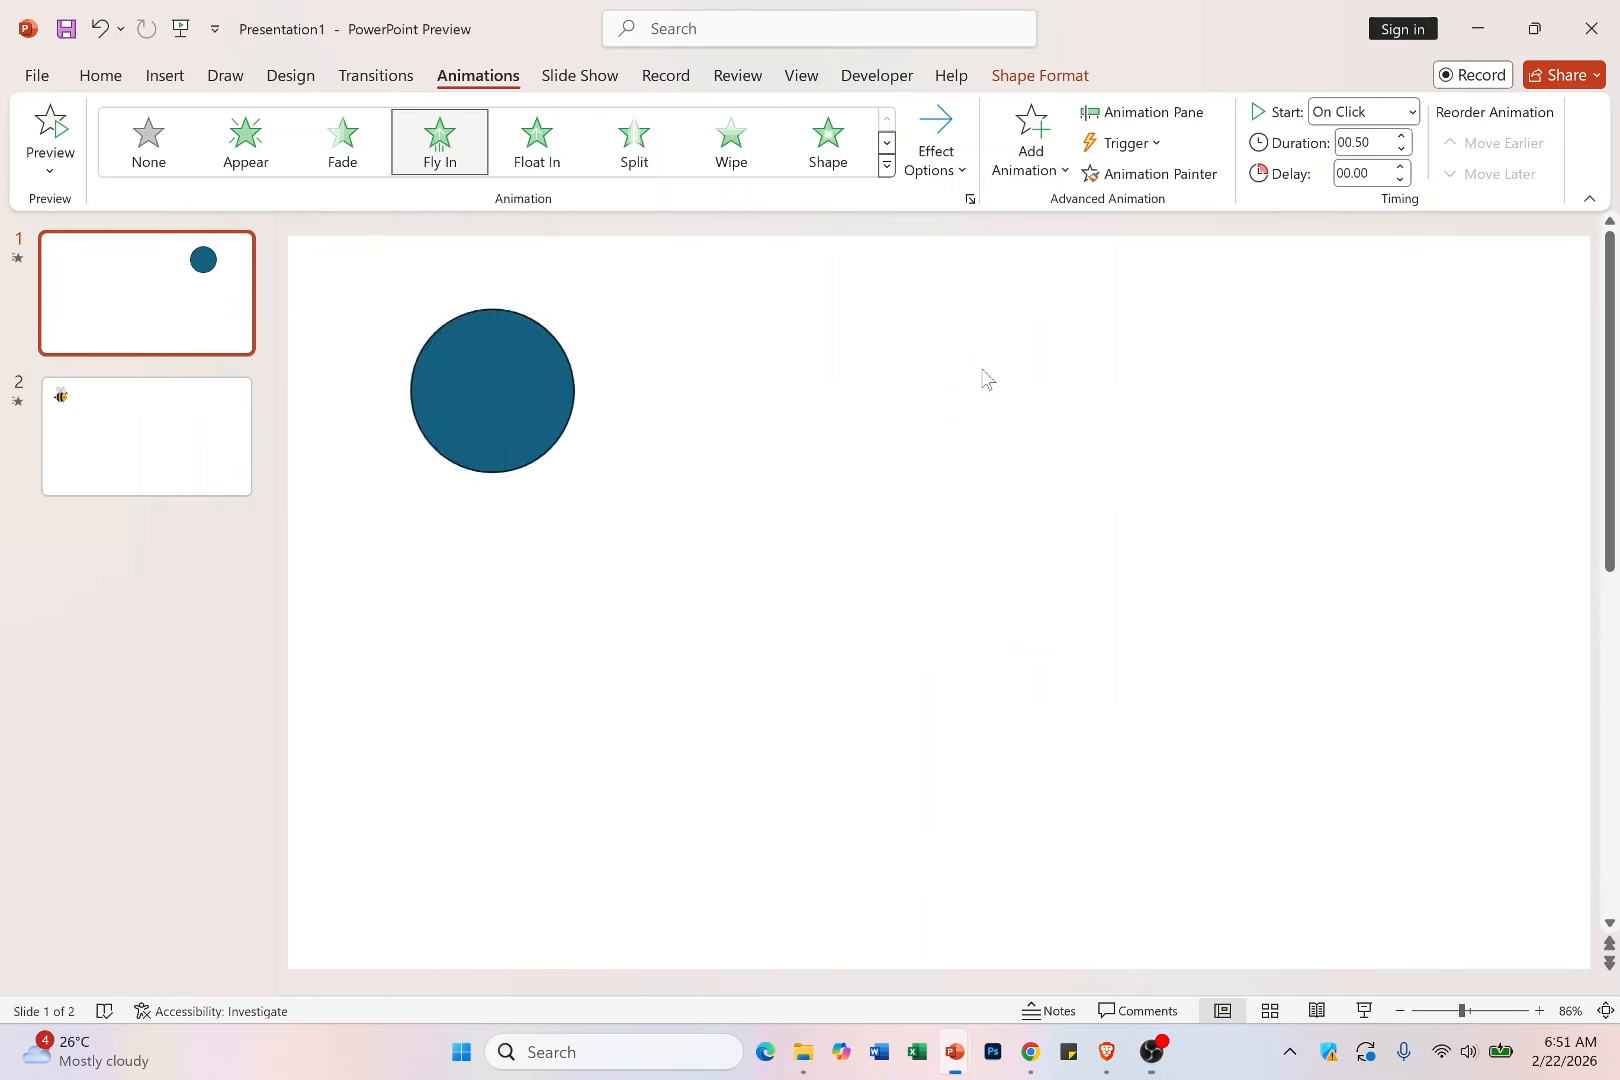
Show the Animation Pane for the selected circle and play its Fly In effect
{"action": "left_click", "coordinate": [1235, 424]}
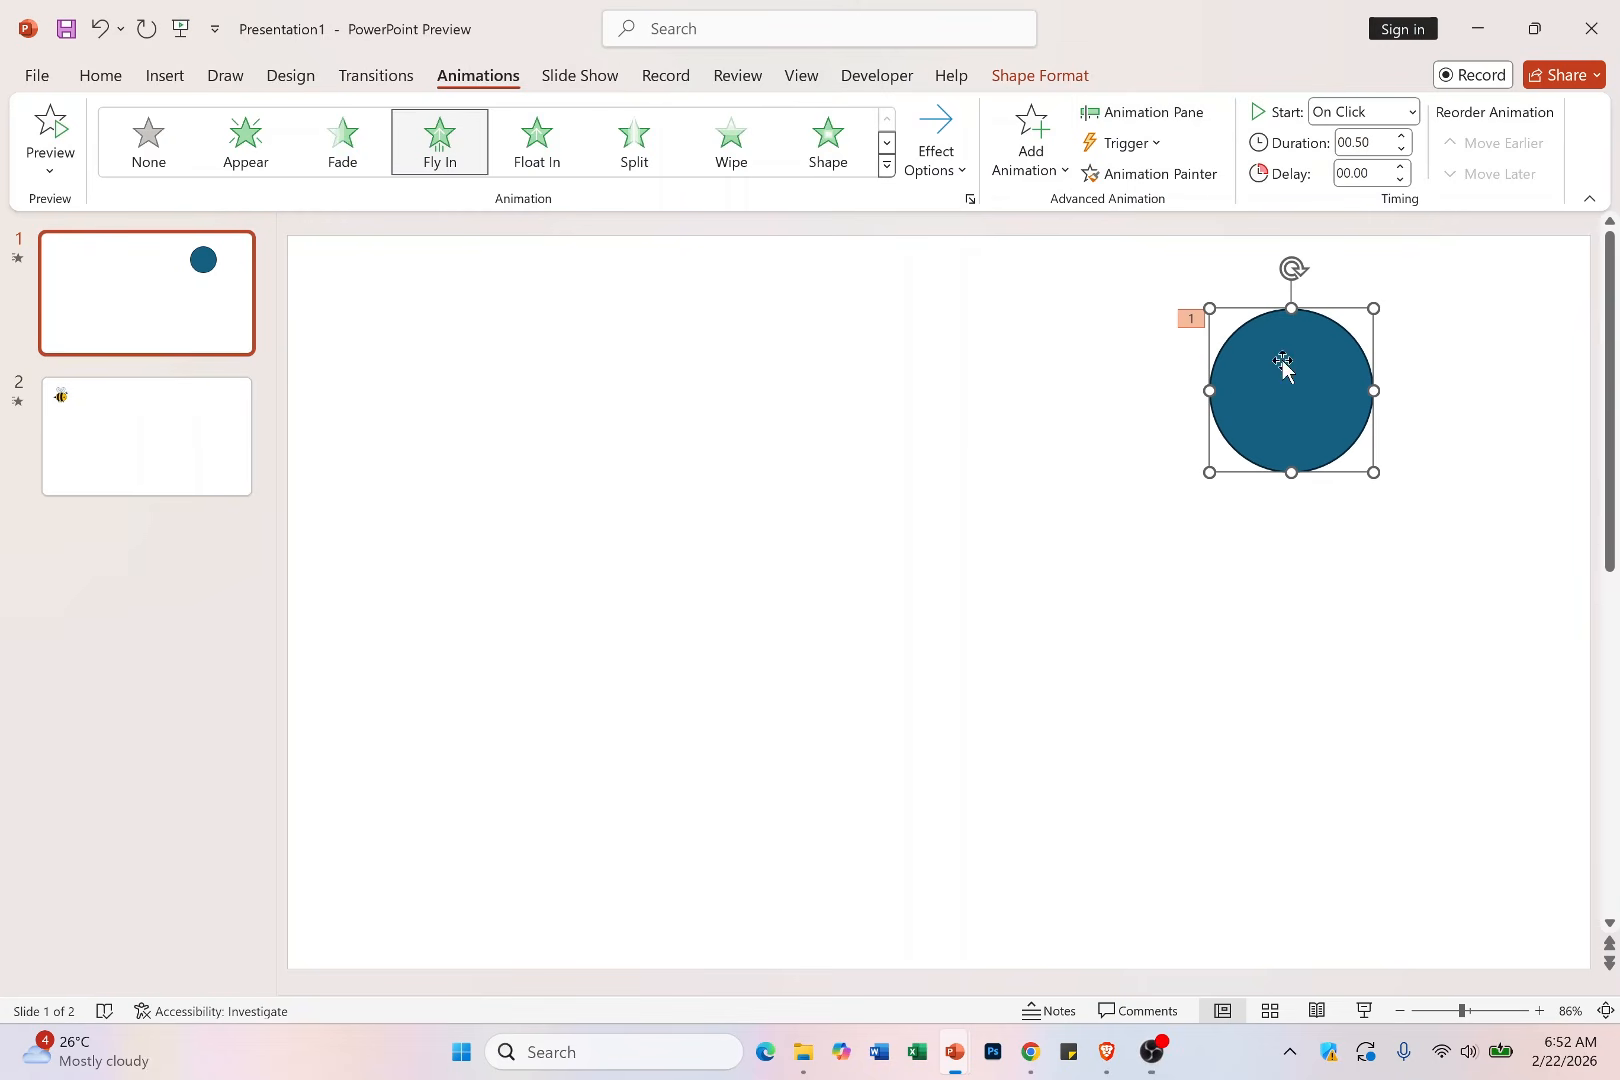
{"action": "left_click", "coordinate": [1149, 118]}
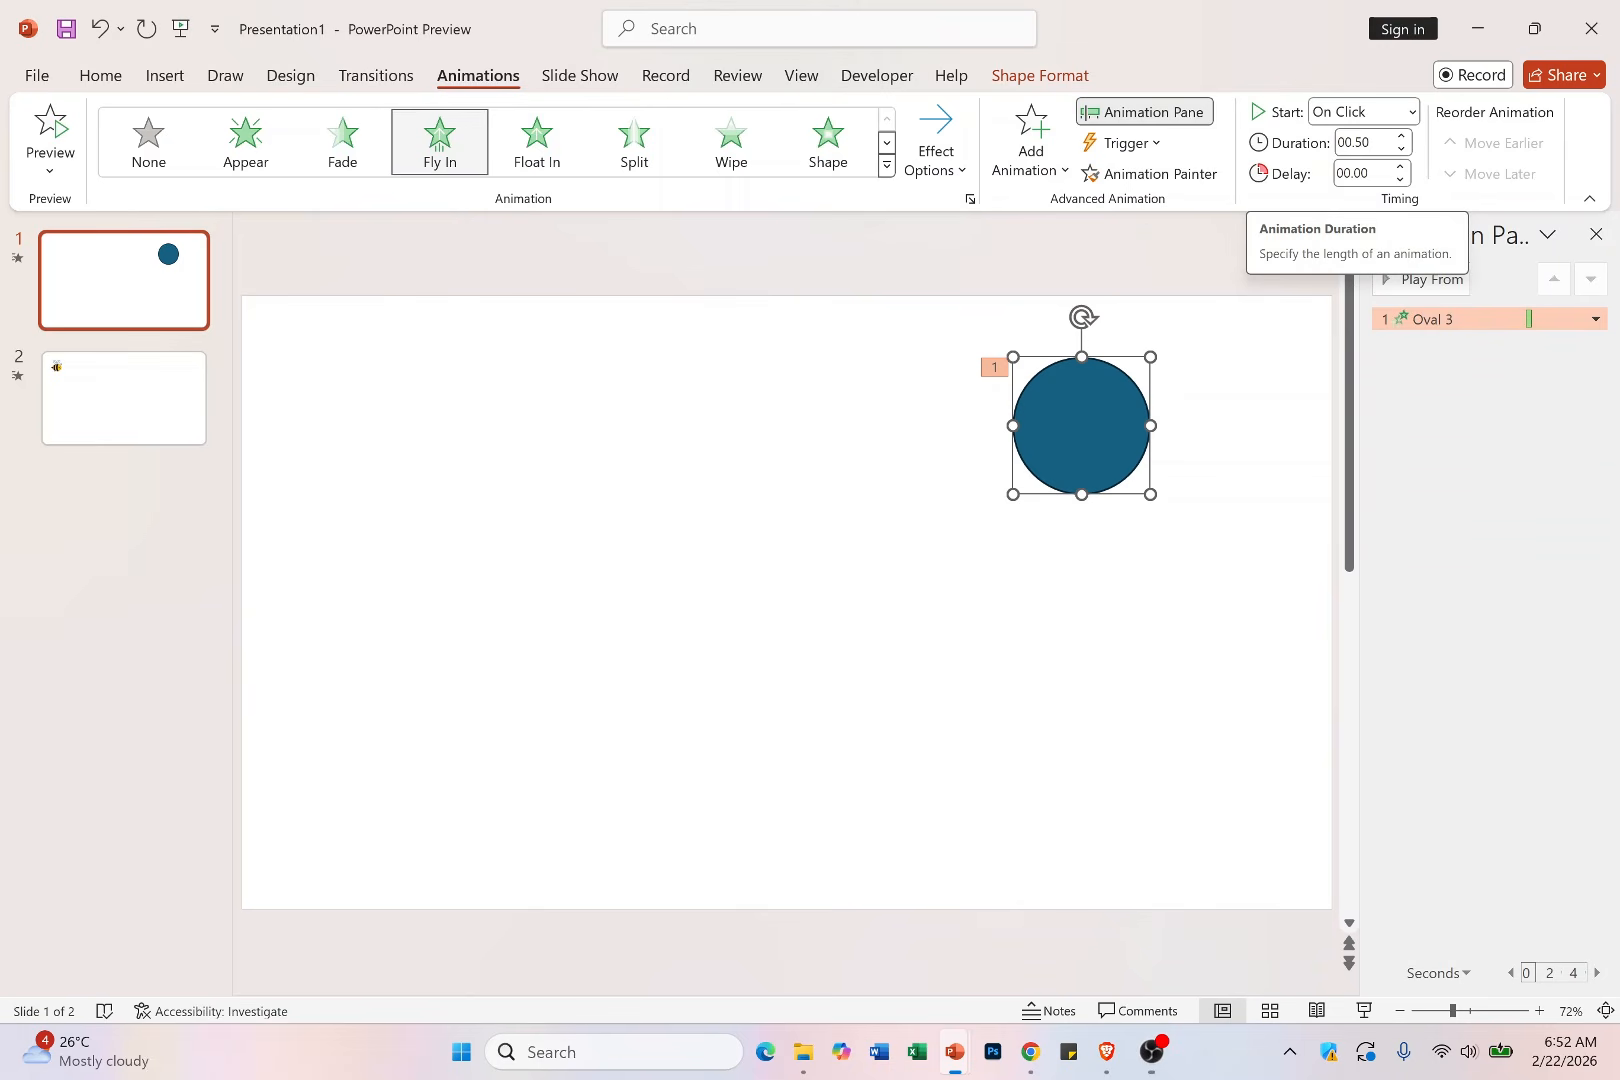
{"action": "left_click", "coordinate": [1418, 280]}
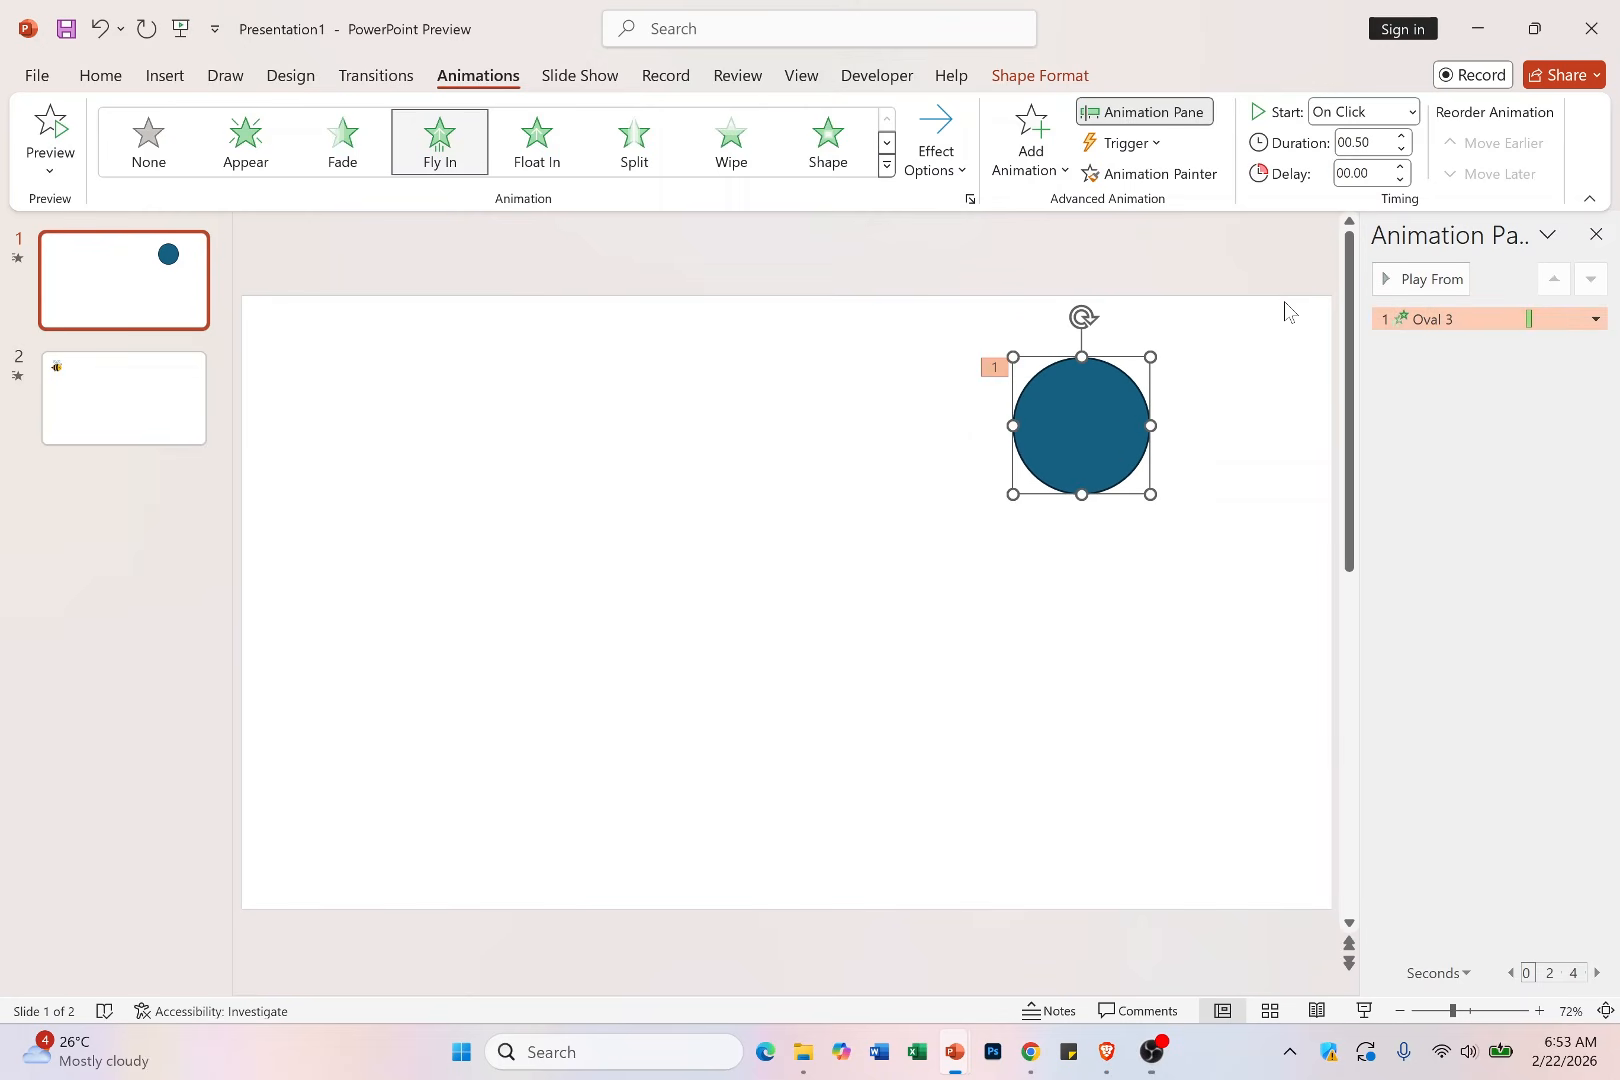
Set the circle's Fly In duration to 3 seconds and play the effect
{"action": "left_click_drag", "start_coordinate": [1389, 150], "coordinate": [1321, 151]}
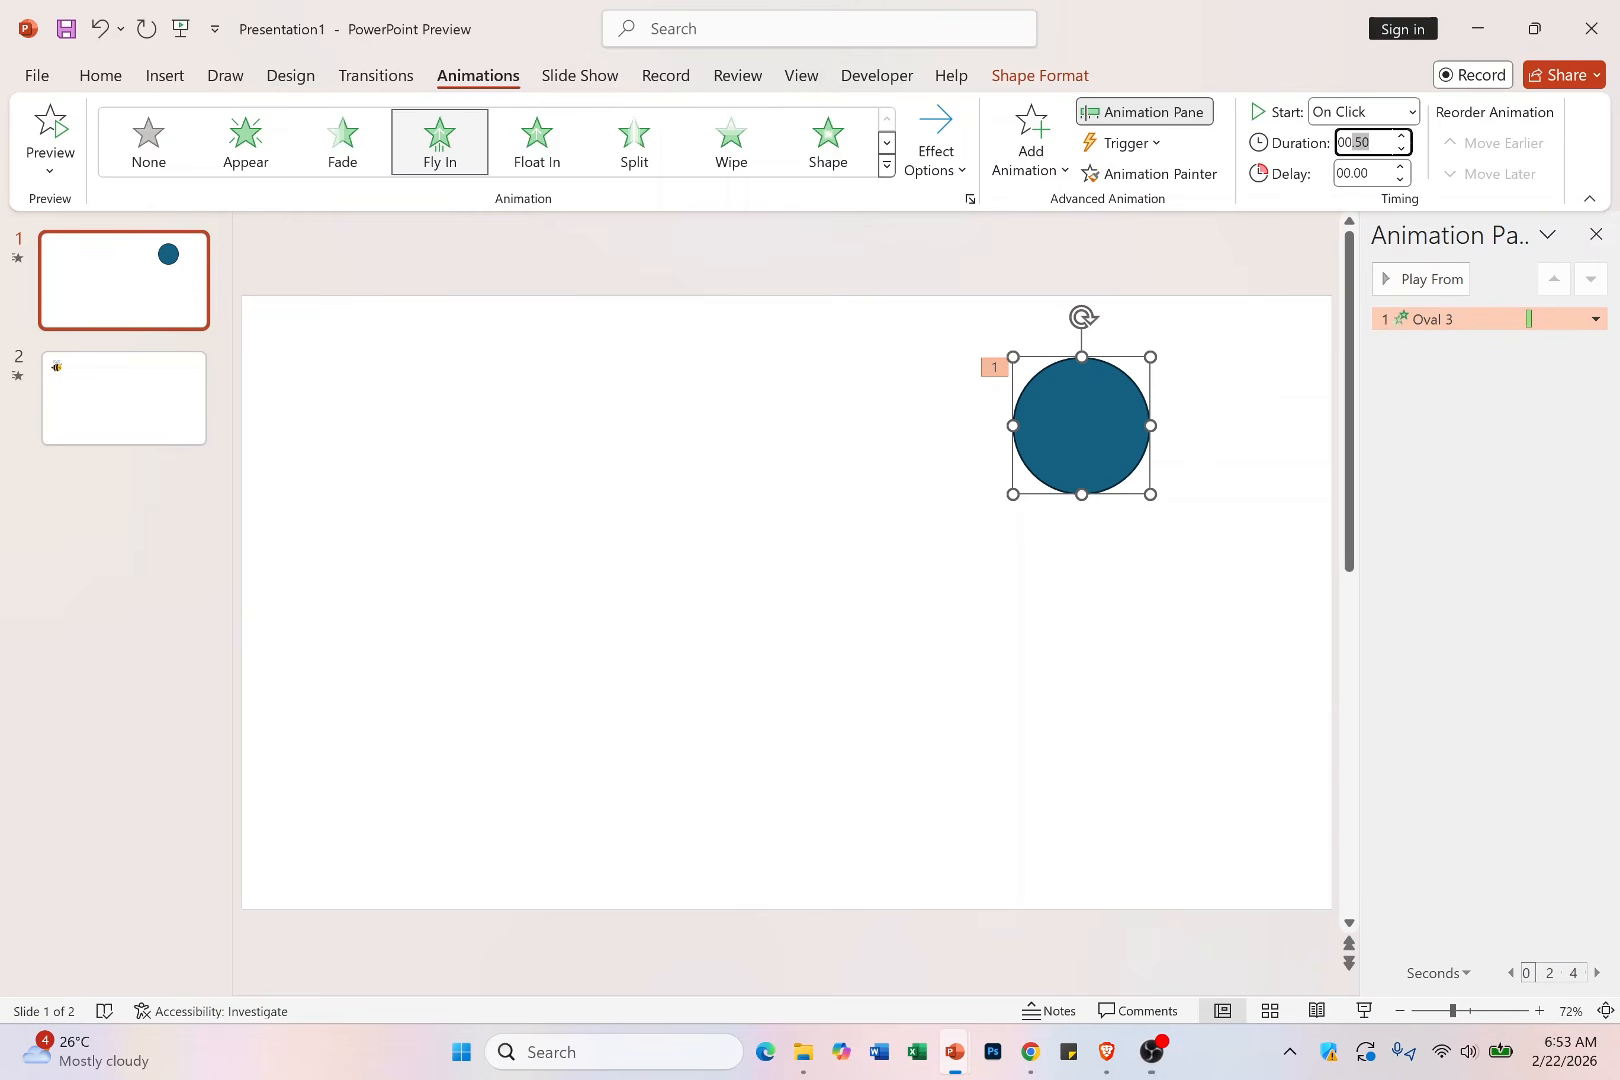
{"action": "type", "text": "3"}
{"action": "left_click", "coordinate": [1445, 405]}
{"action": "left_click", "coordinate": [1100, 410]}
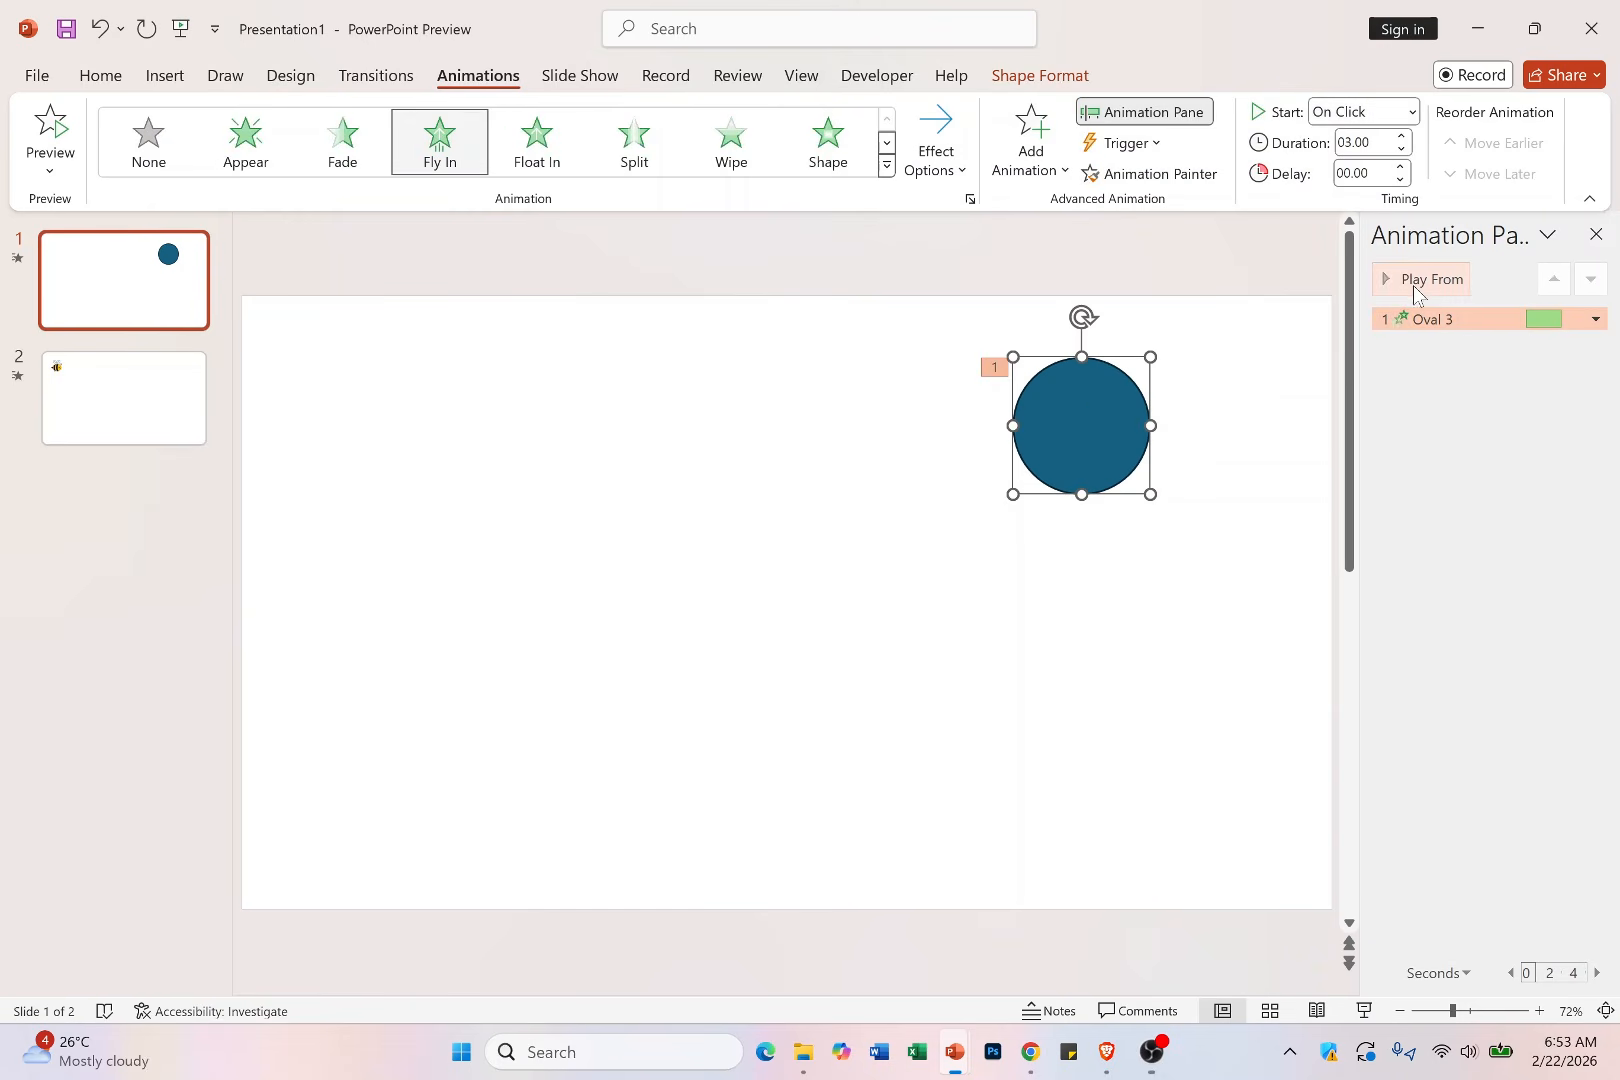
{"action": "left_click", "coordinate": [1416, 280]}
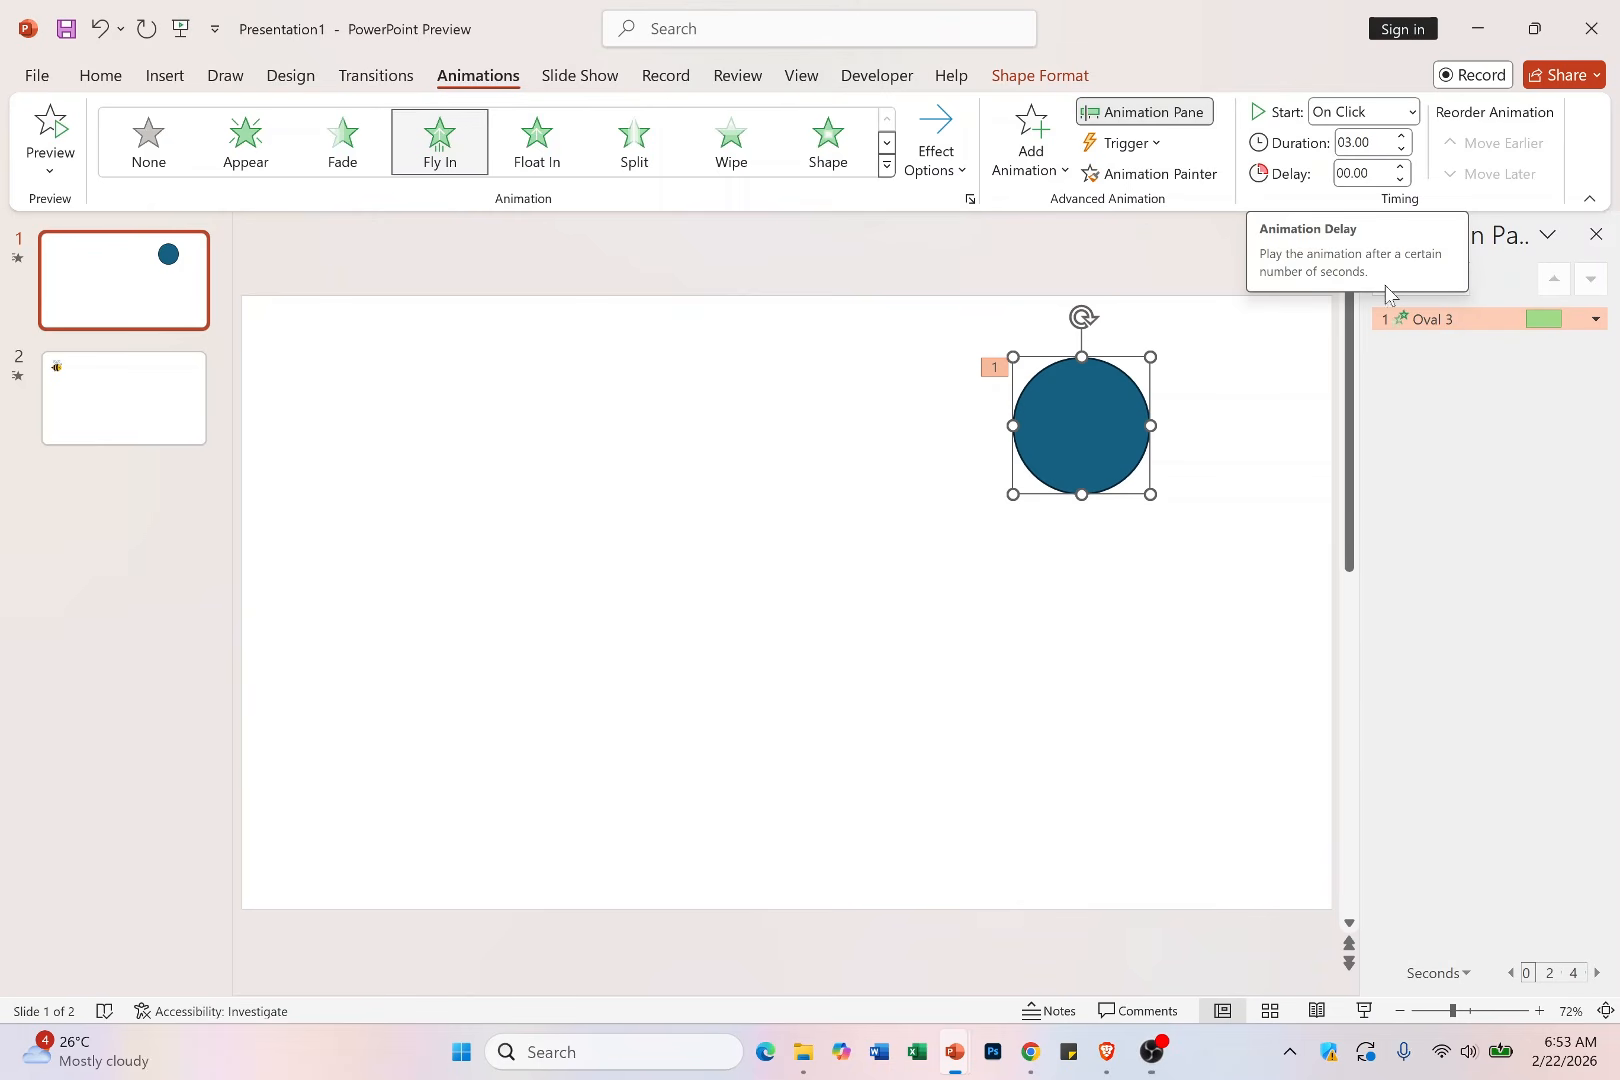
Reselect the circle and replay its Fly In effect to check the slower speed
{"action": "left_click", "coordinate": [1412, 394]}
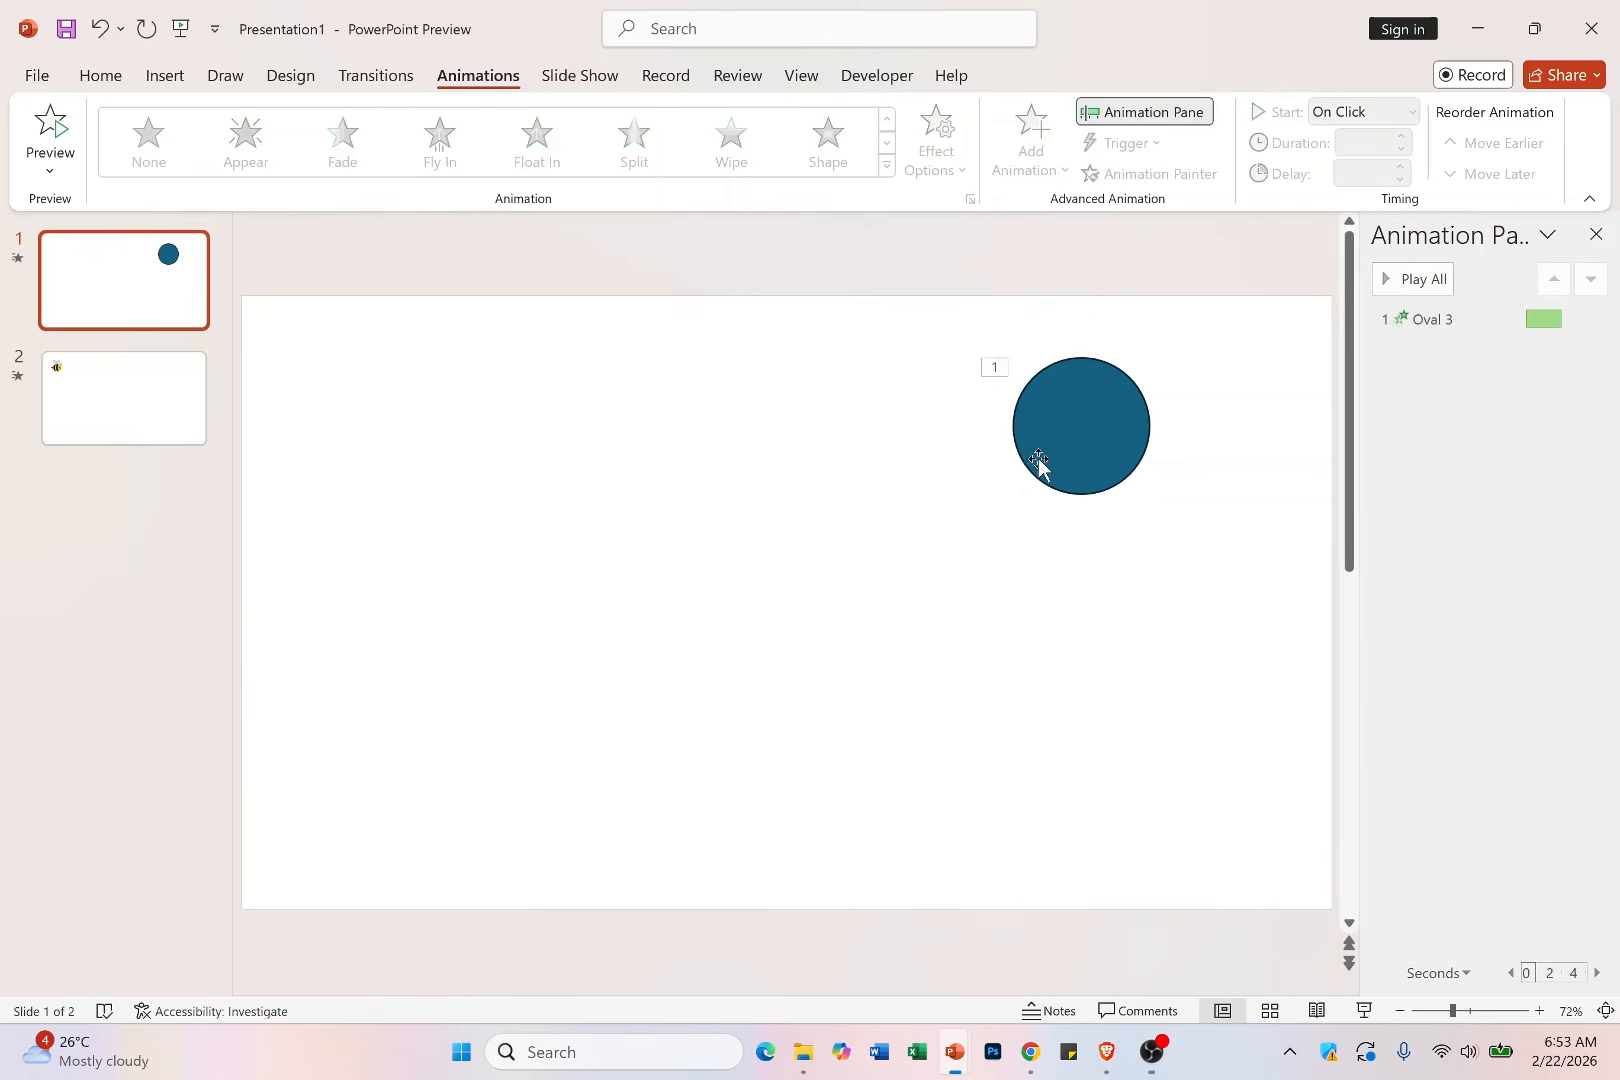
{"action": "left_click", "coordinate": [1079, 423]}
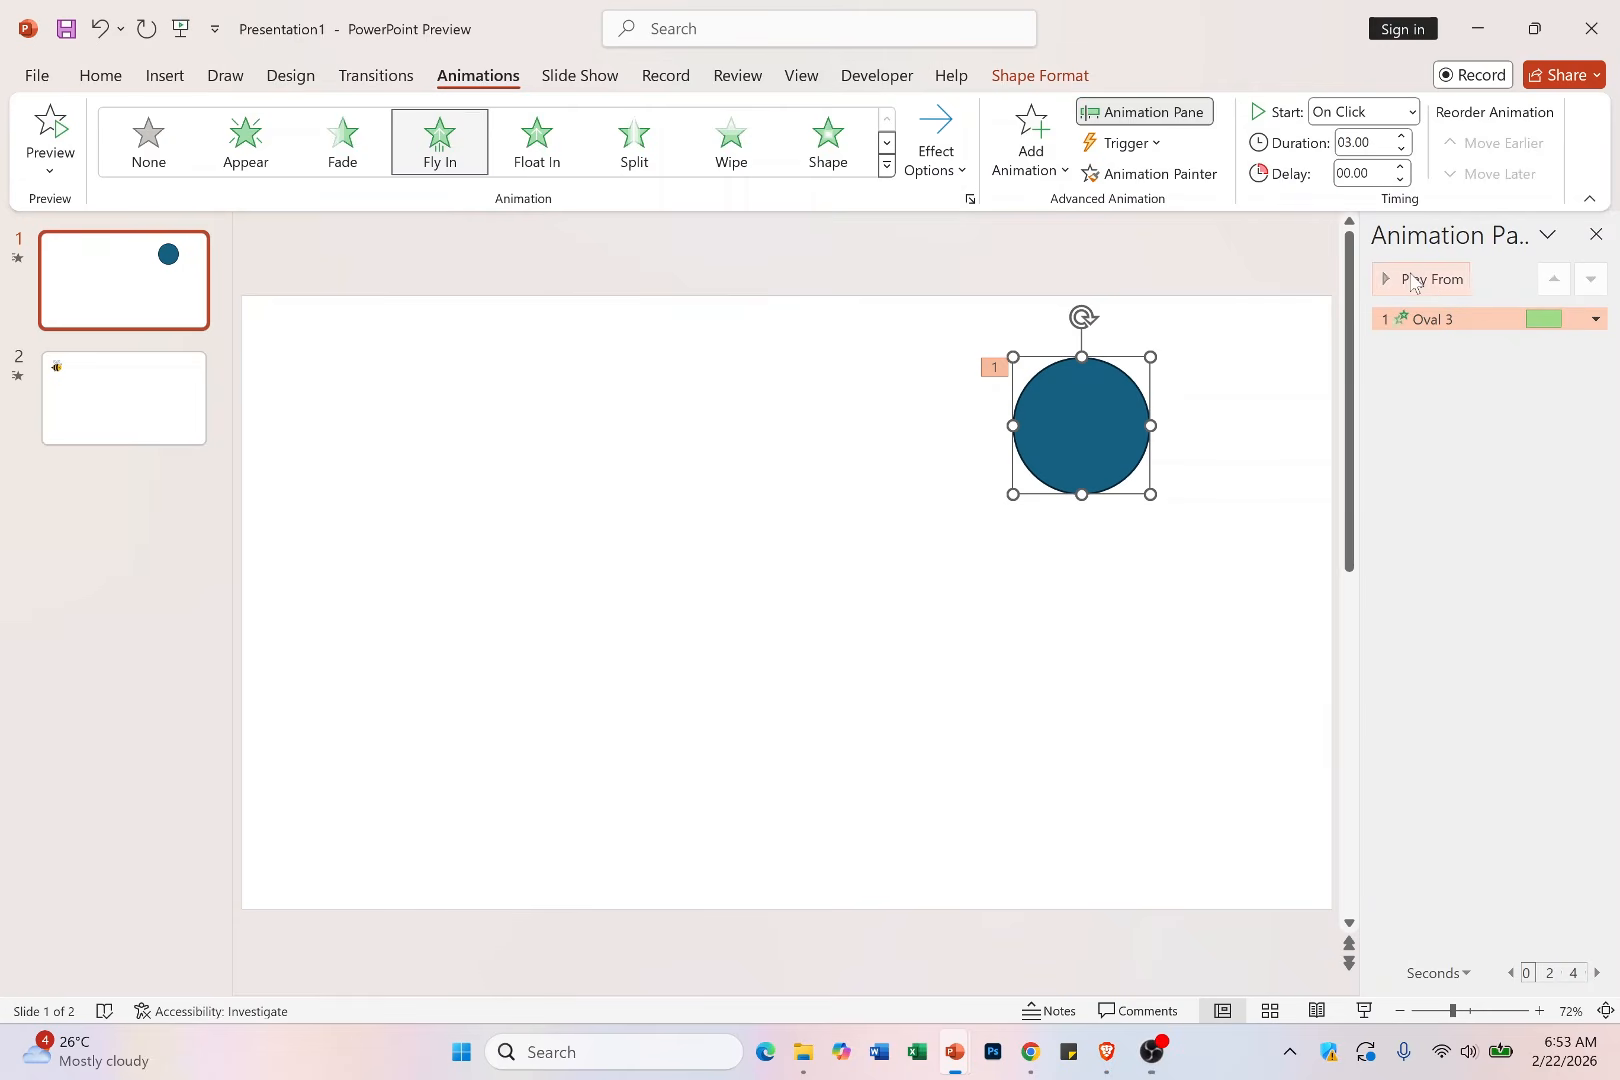
{"action": "left_click", "coordinate": [1410, 279]}
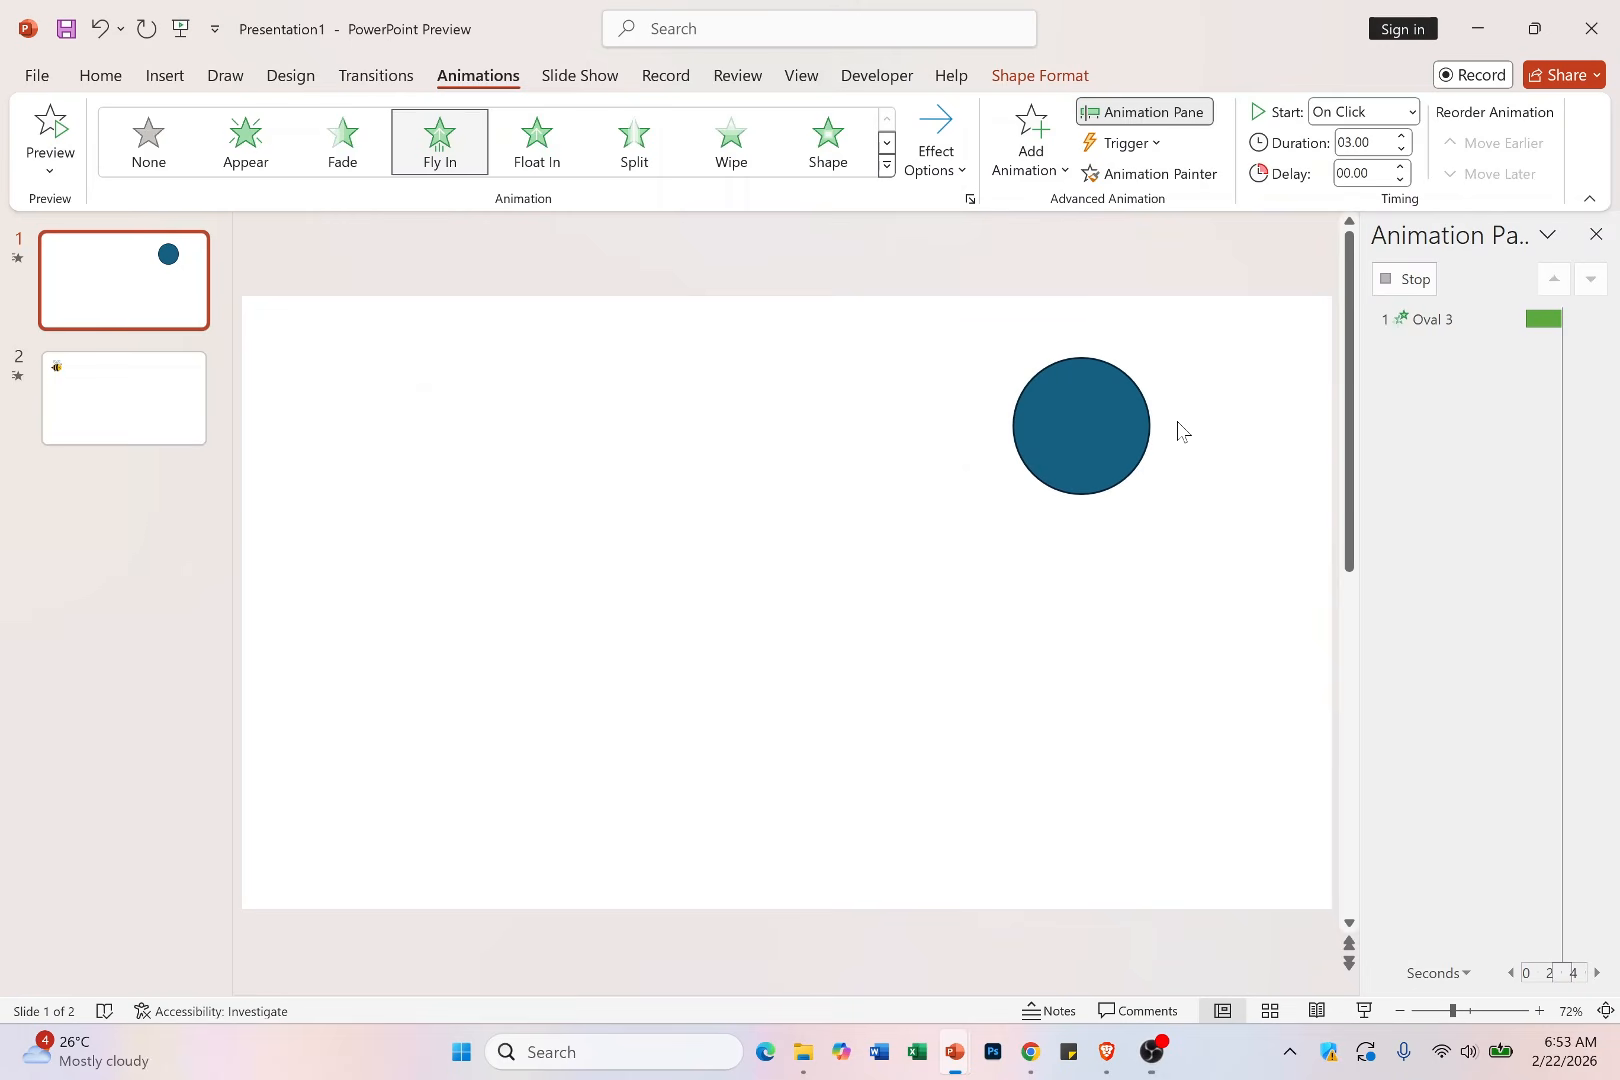
Set the delay of the circle's Fly In effect to 3 seconds and play the animation
{"action": "left_click", "coordinate": [1088, 470]}
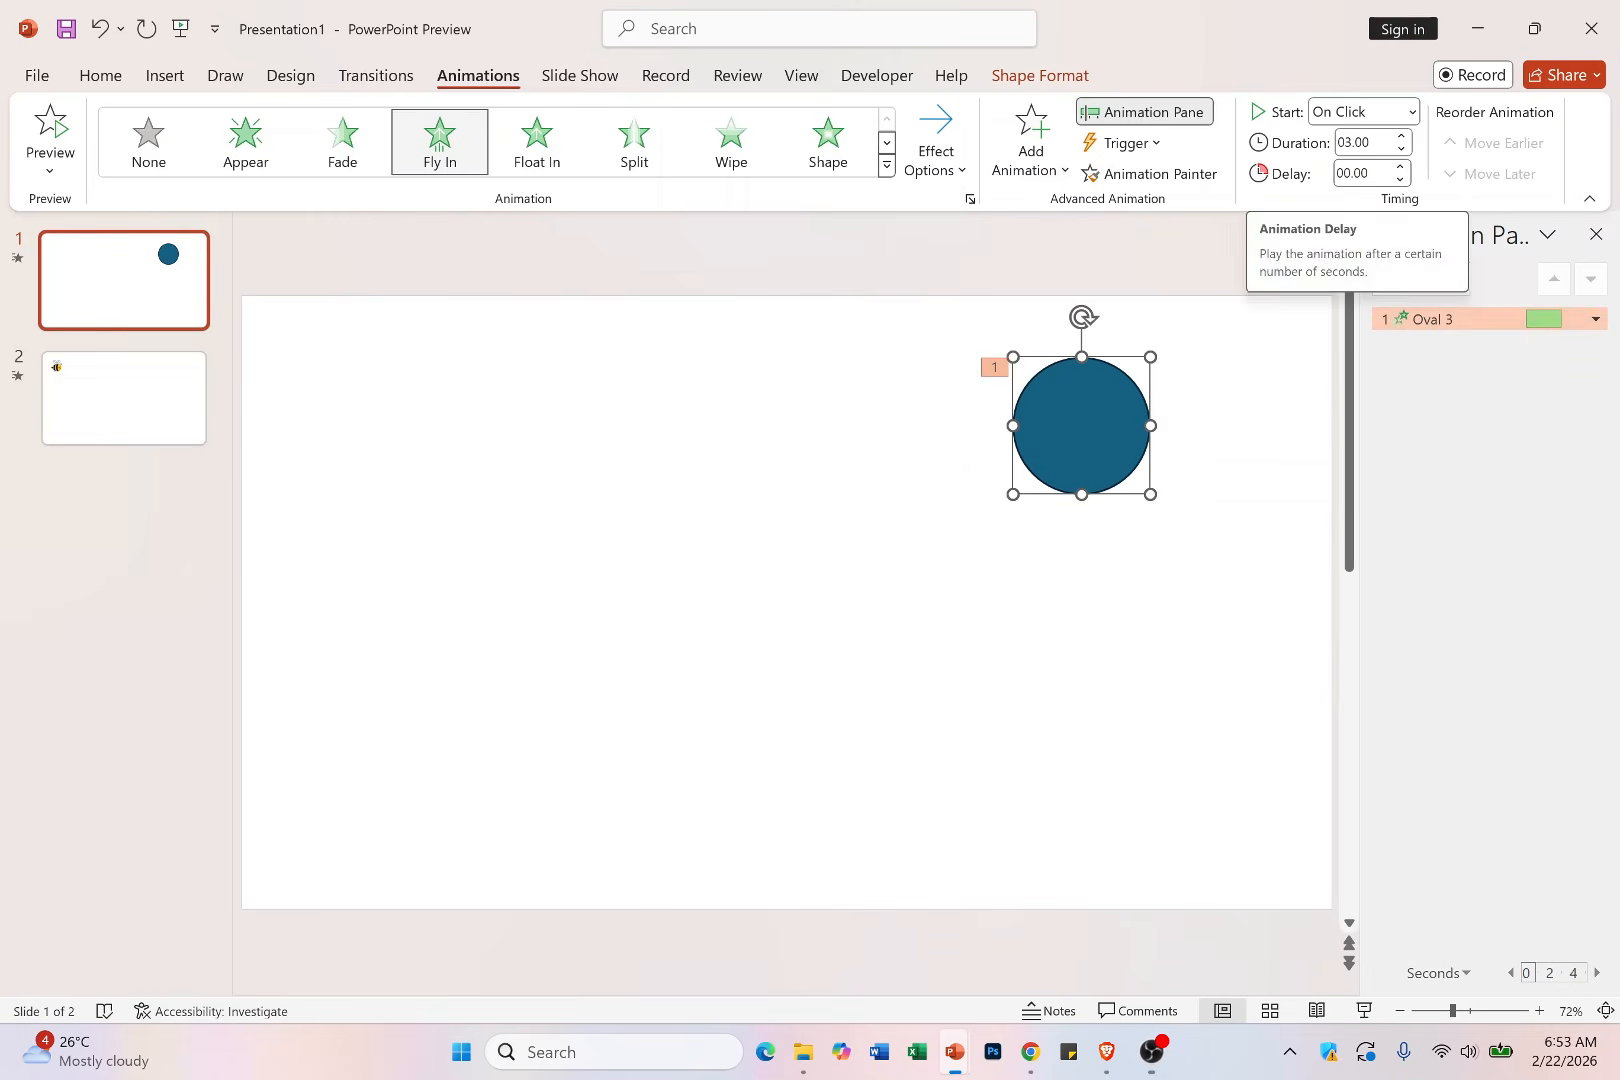
{"action": "left_click", "coordinate": [1389, 172]}
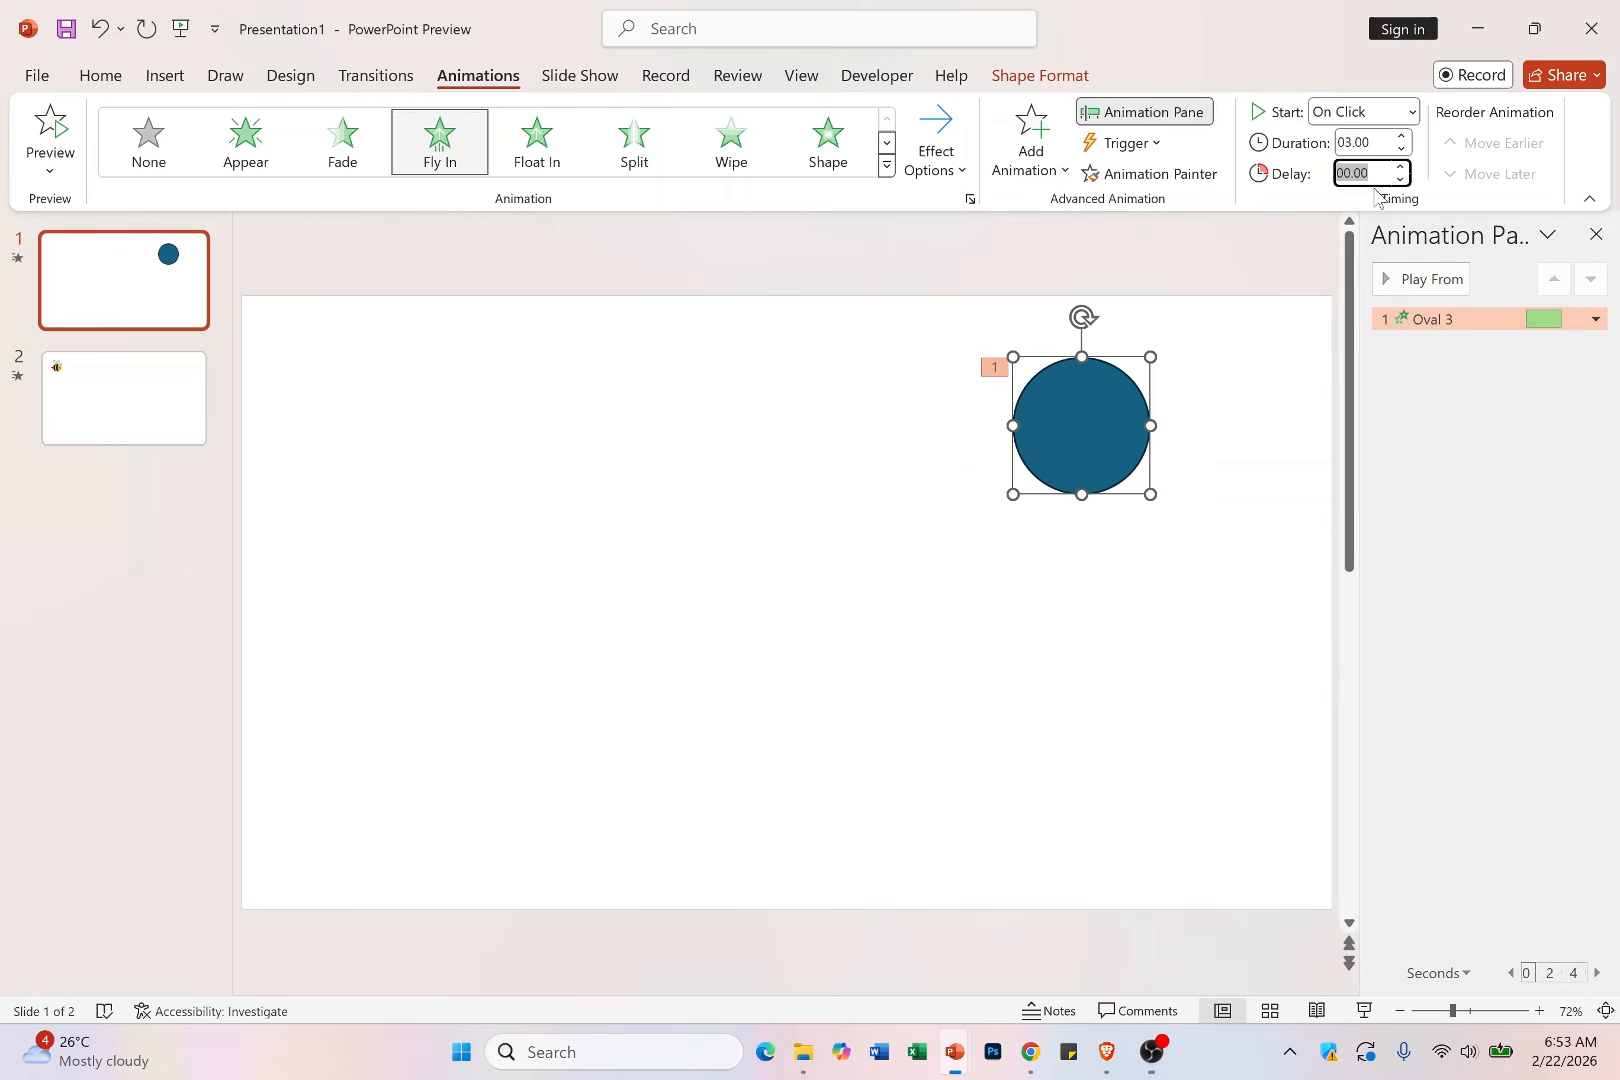
{"action": "type", "text": "3"}
{"action": "left_click", "coordinate": [1455, 420]}
{"action": "left_click", "coordinate": [1126, 420]}
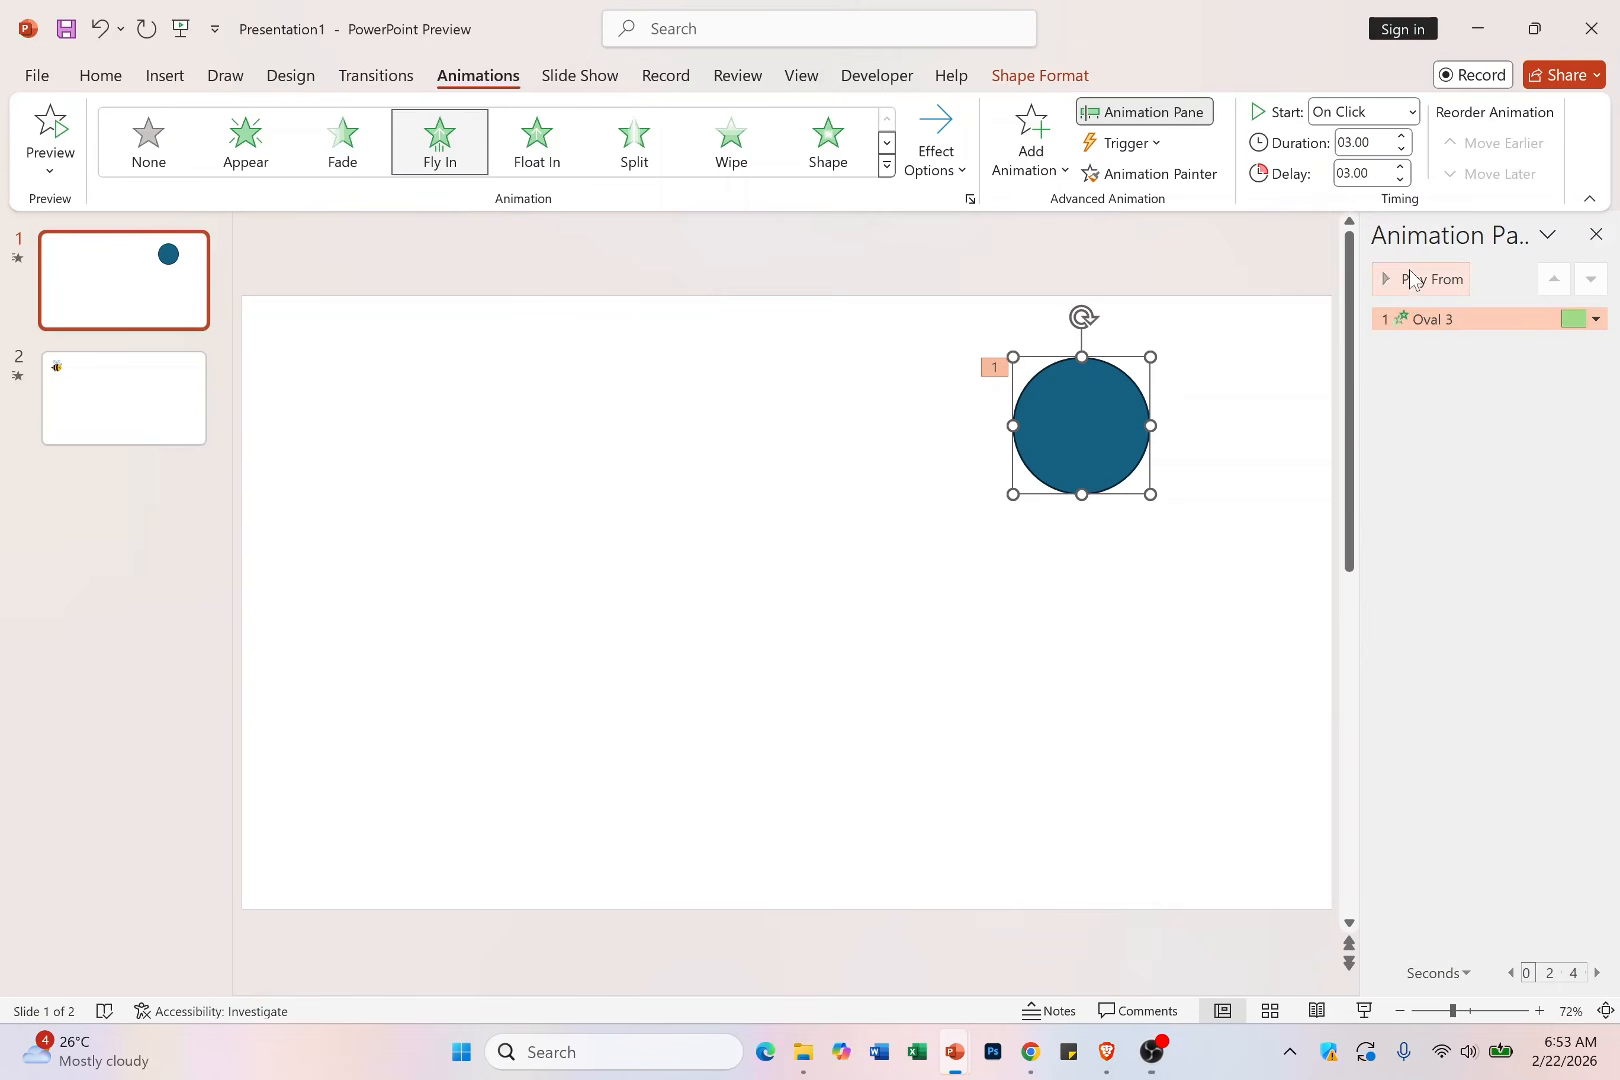
{"action": "left_click", "coordinate": [1413, 280]}
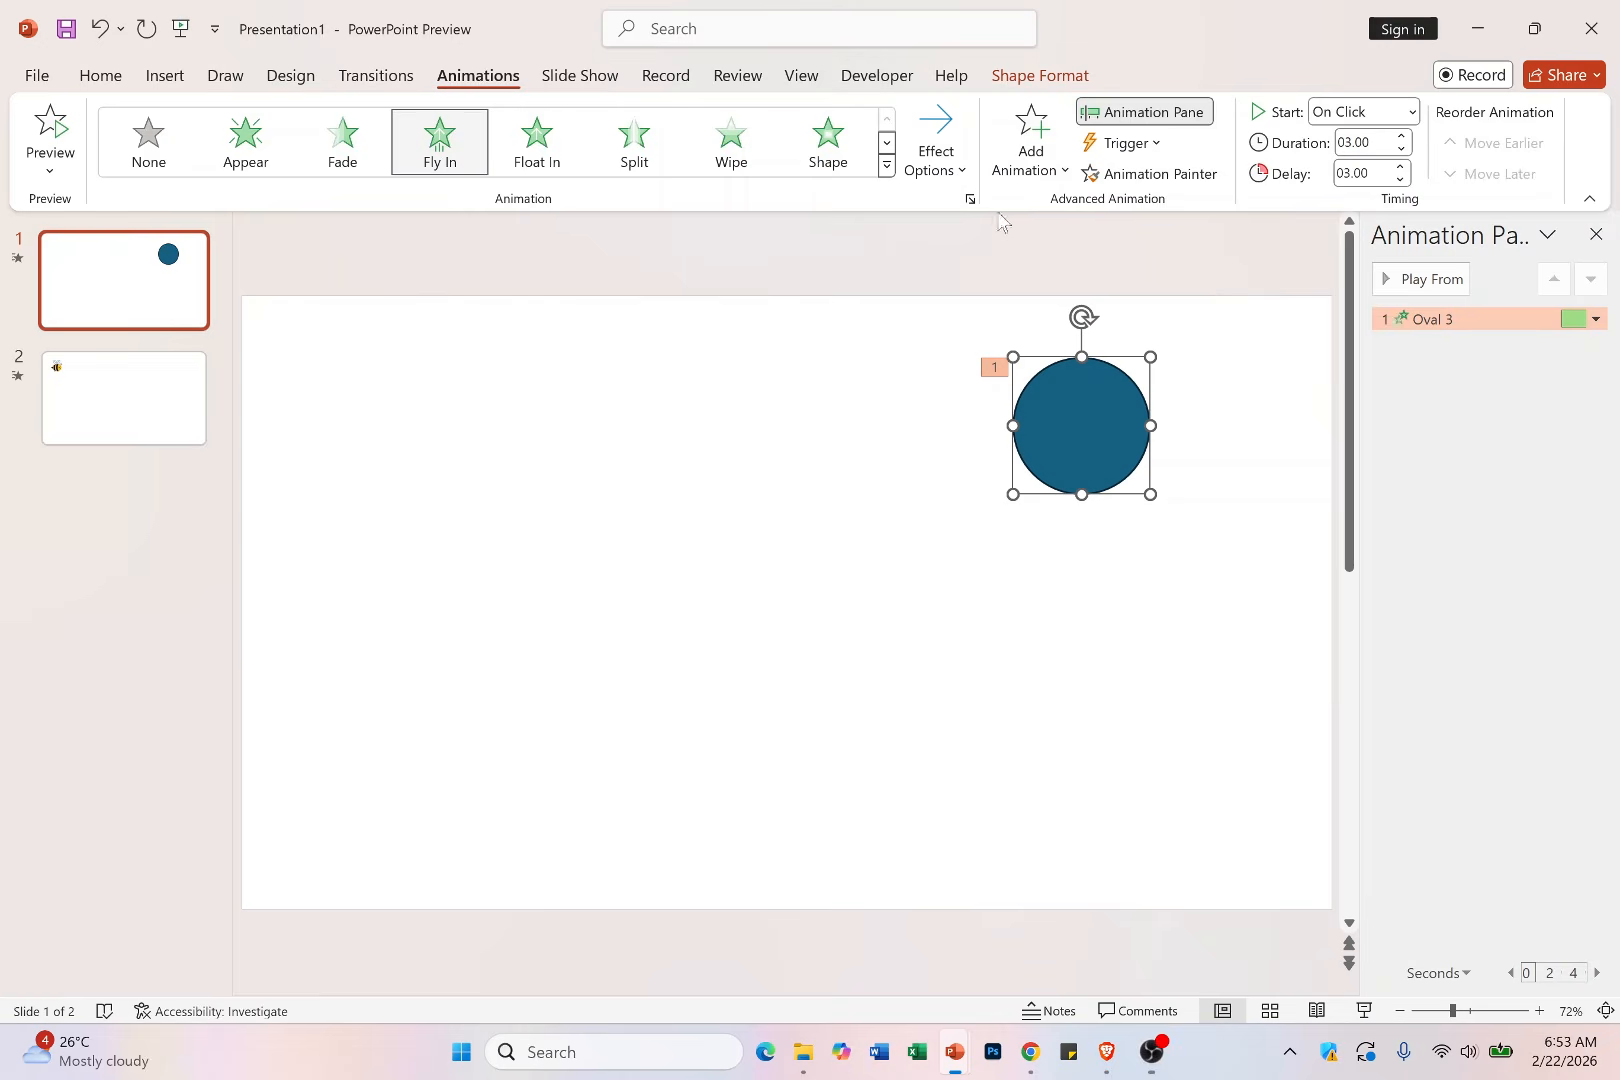
Add a Pulse emphasis animation to the circle and play the sequence starting from its Fly In effect
{"action": "left_click", "coordinate": [1021, 178]}
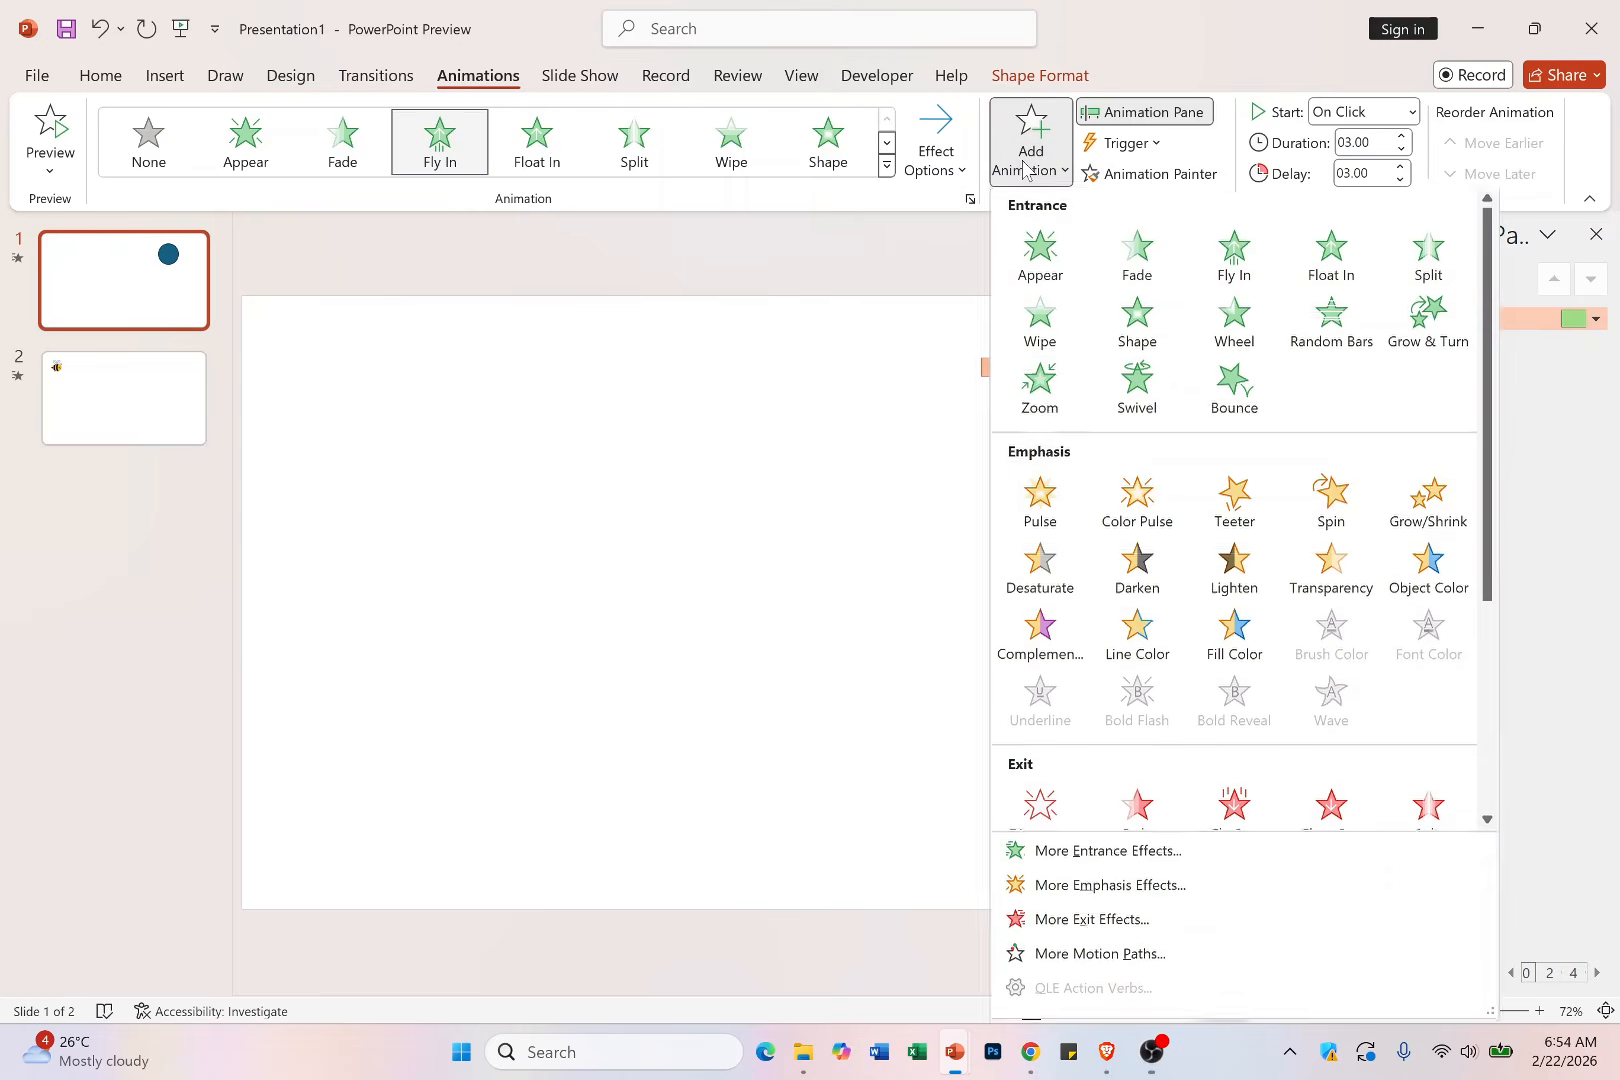
{"action": "left_click", "coordinate": [1053, 503]}
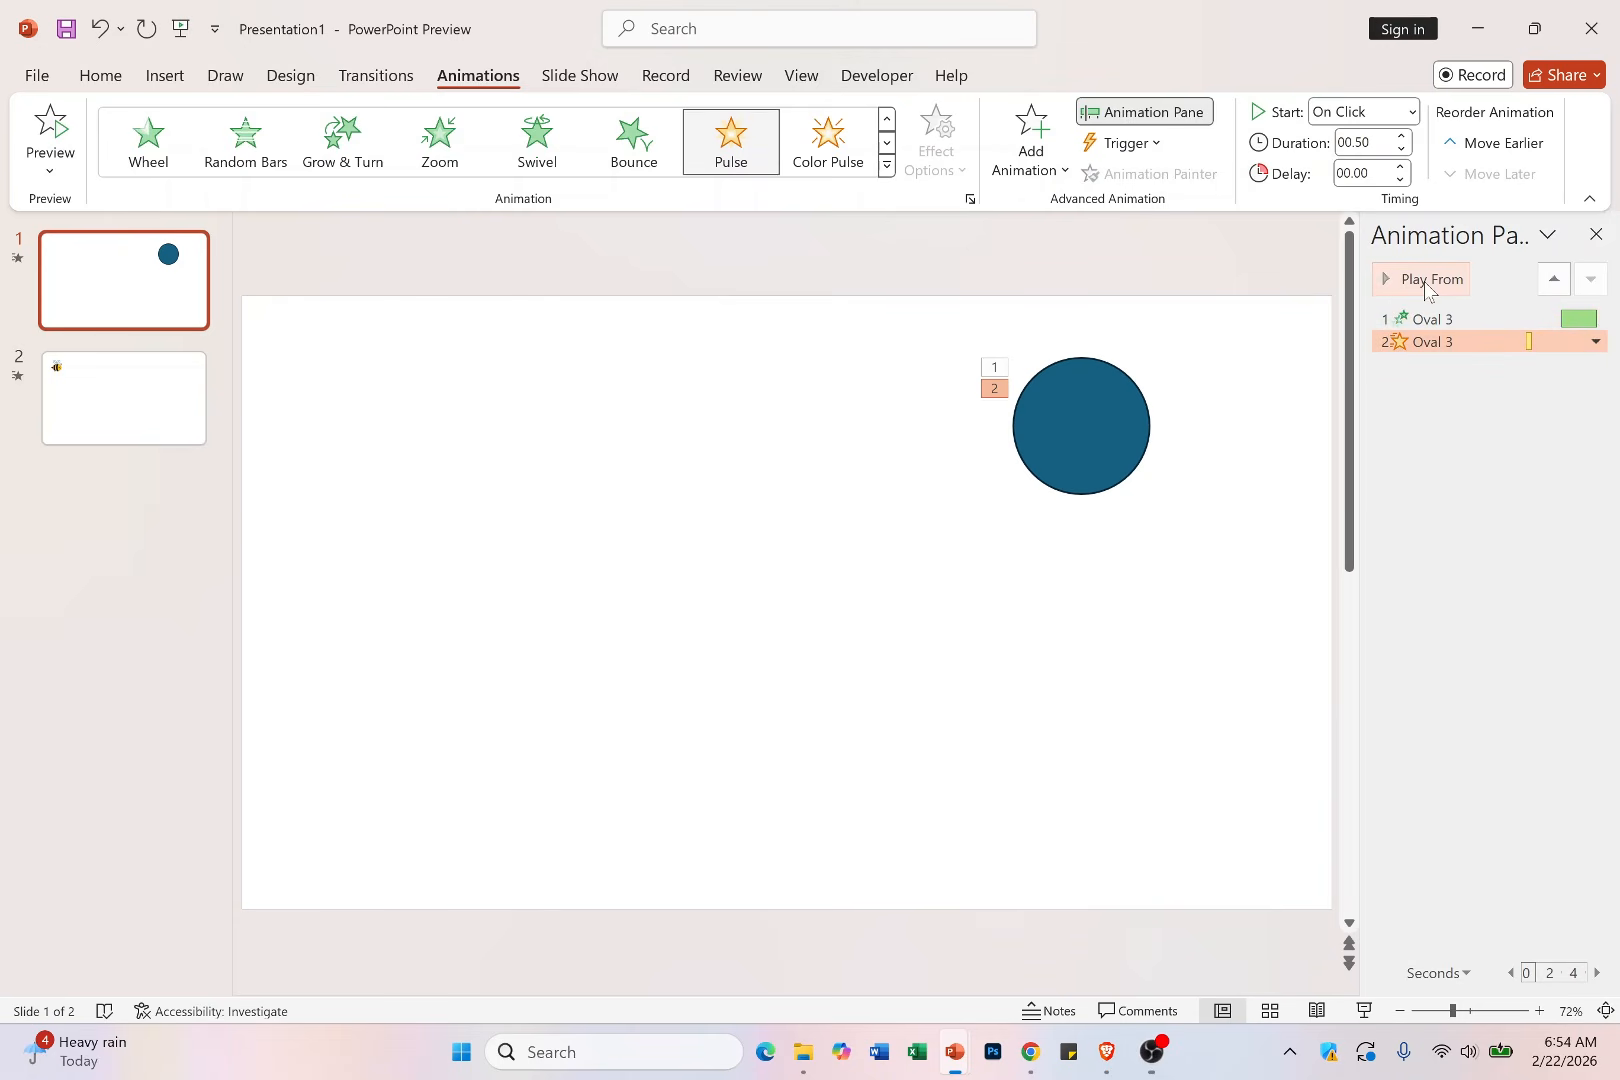
{"action": "left_click", "coordinate": [1403, 322]}
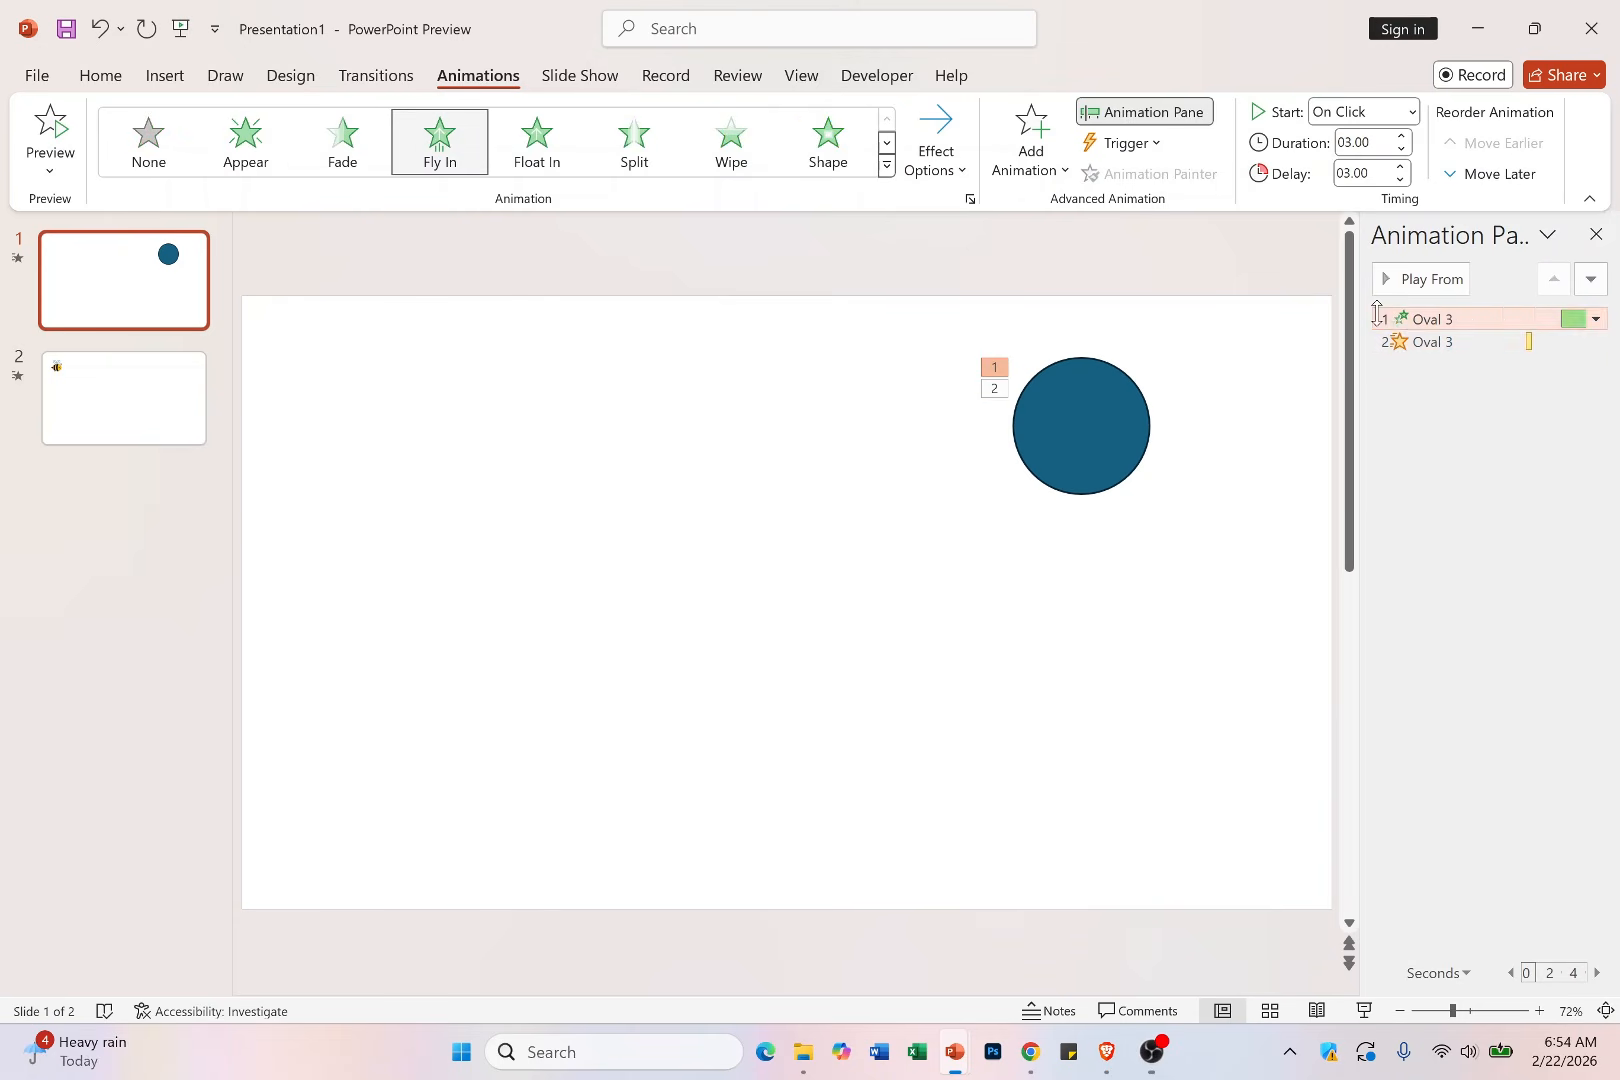
{"action": "left_click", "coordinate": [1430, 280]}
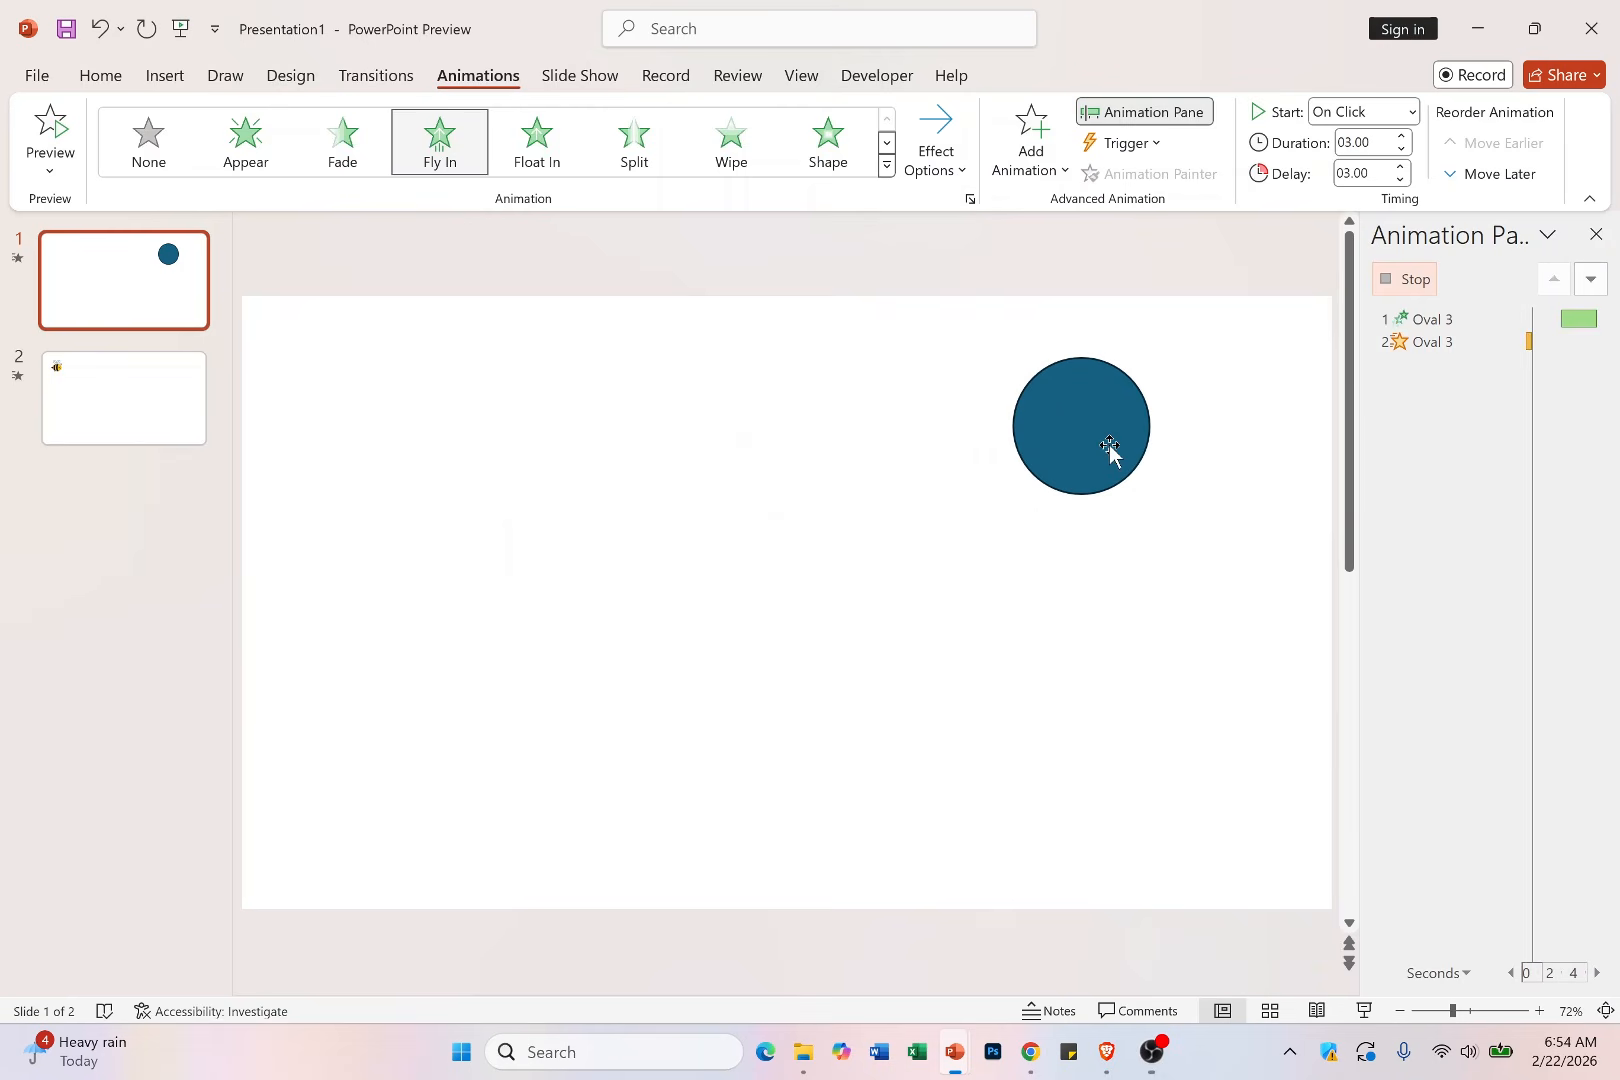
{"action": "left_click", "coordinate": [1479, 345]}
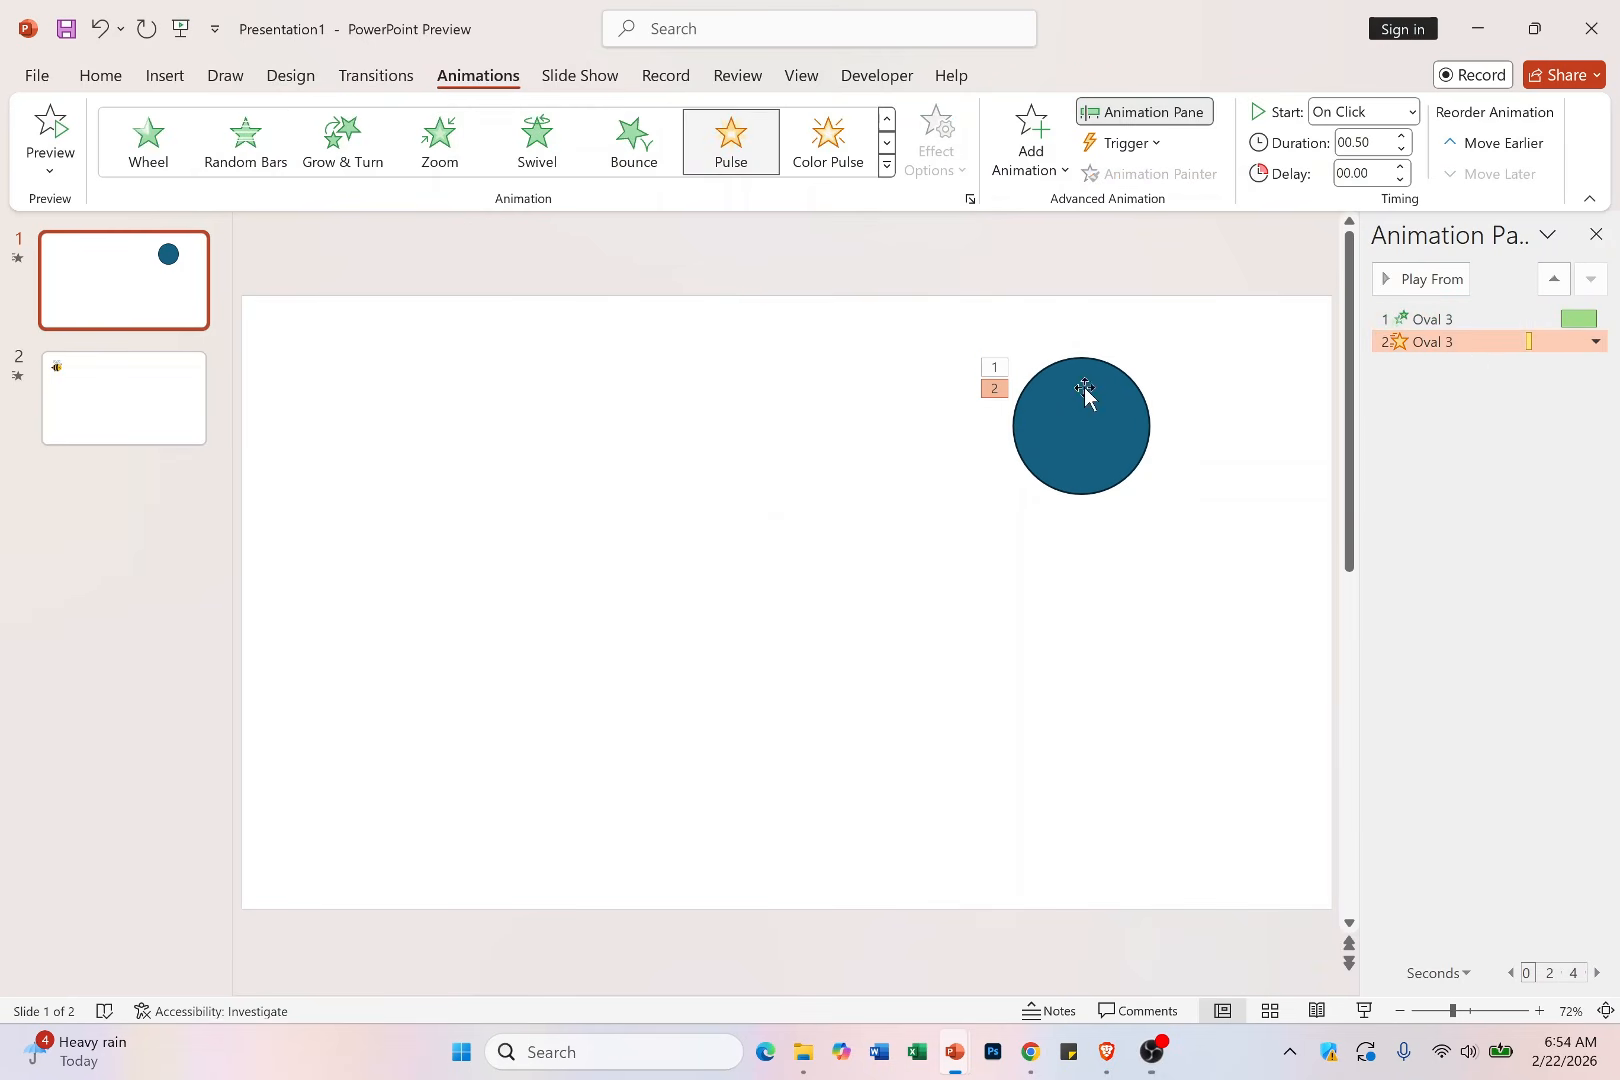
Draw a square about 1.72" on each side directly below the circle
{"action": "left_click", "coordinate": [165, 77]}
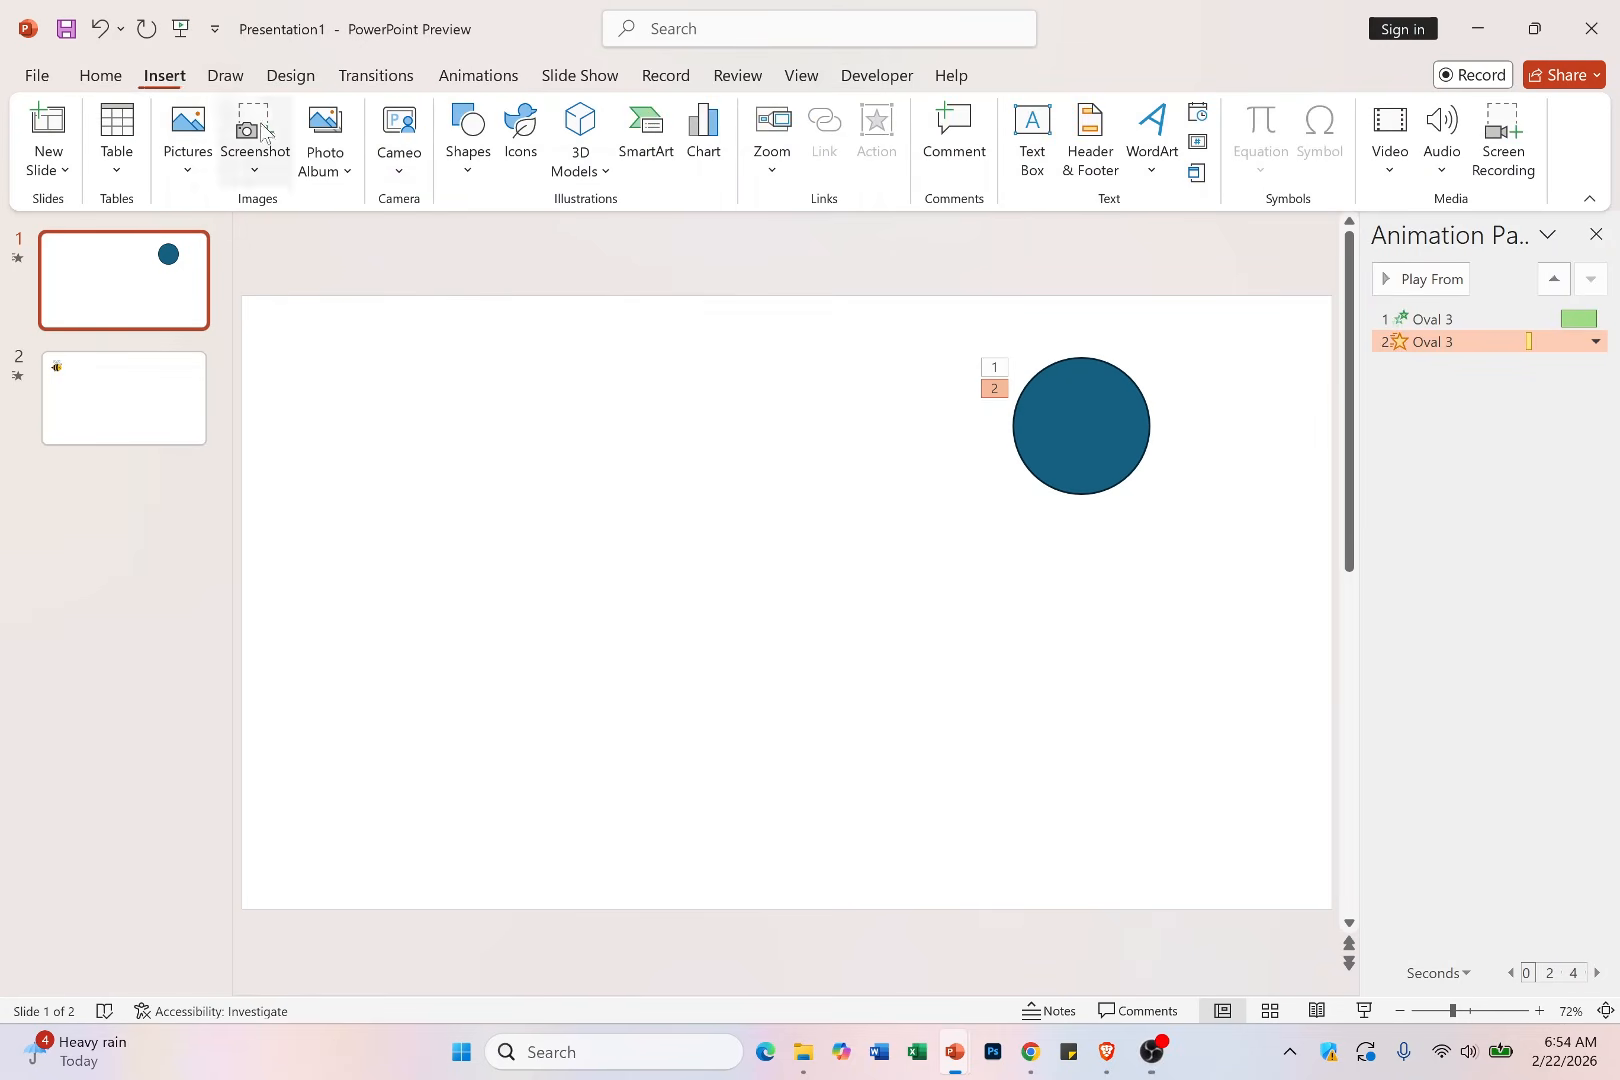
{"action": "left_click", "coordinate": [467, 150]}
{"action": "left_click", "coordinate": [550, 237]}
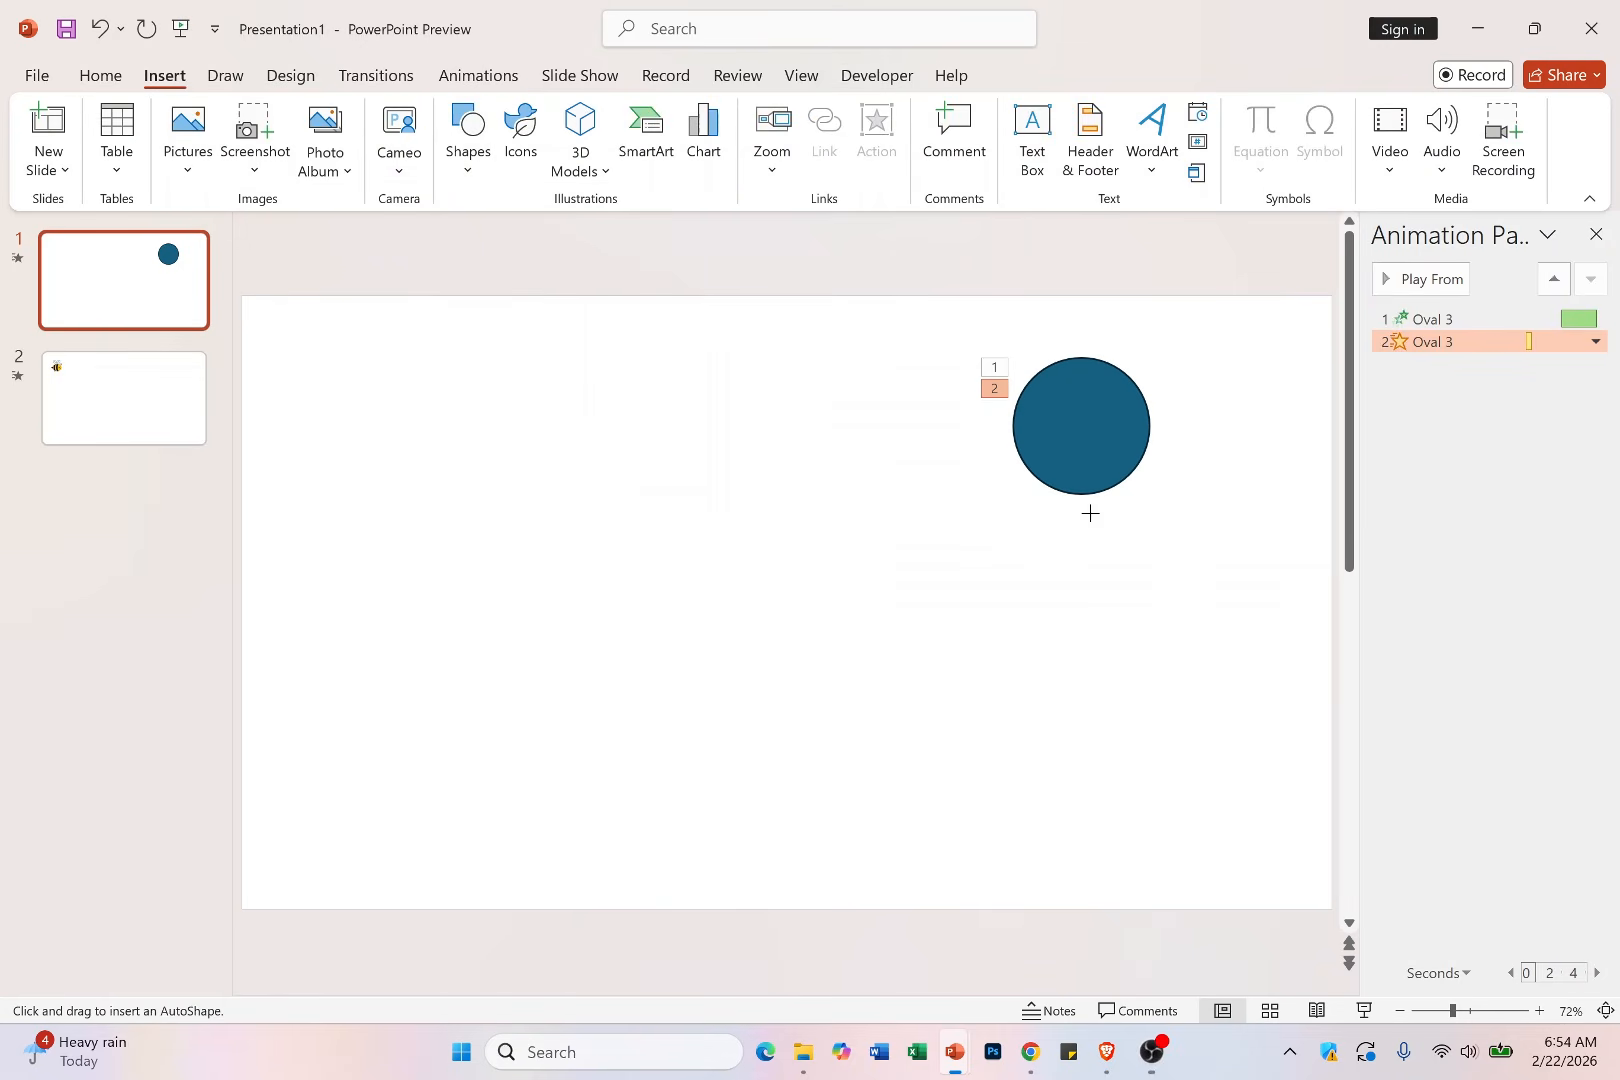
{"action": "left_click_drag", "start_coordinate": [1008, 523], "coordinate": [1153, 603]}
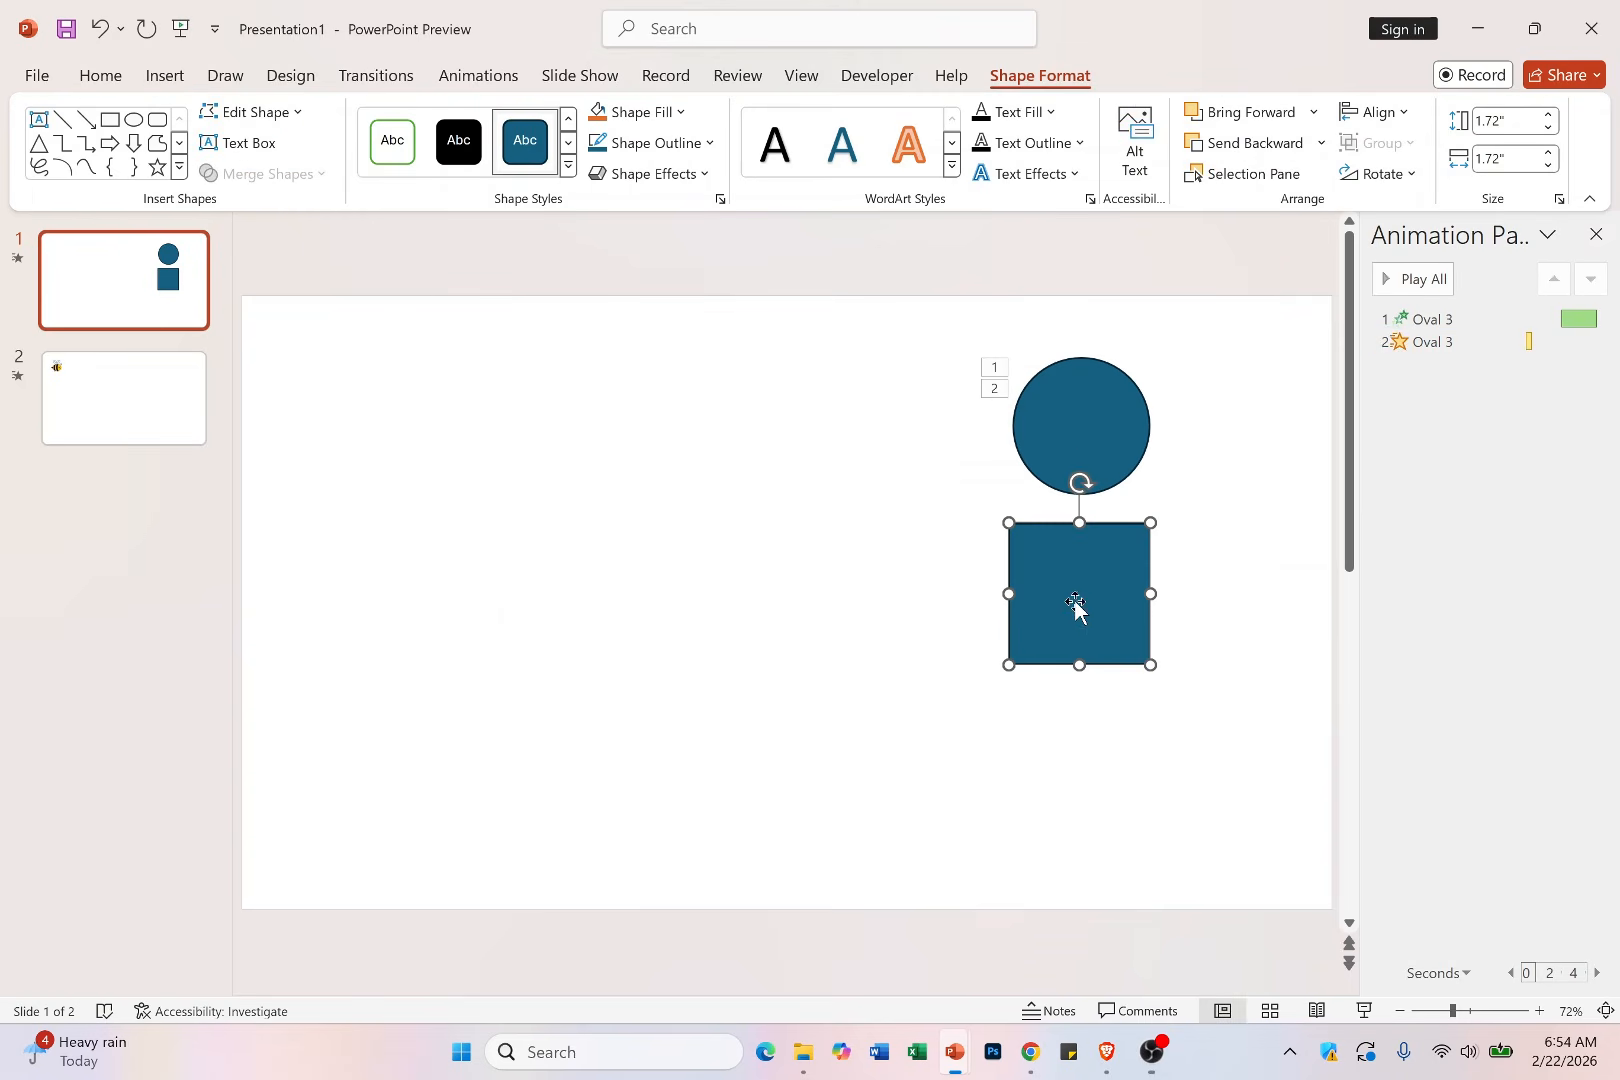
Add a Fly Out exit animation to the new square below the circle
{"action": "left_click", "coordinate": [462, 75]}
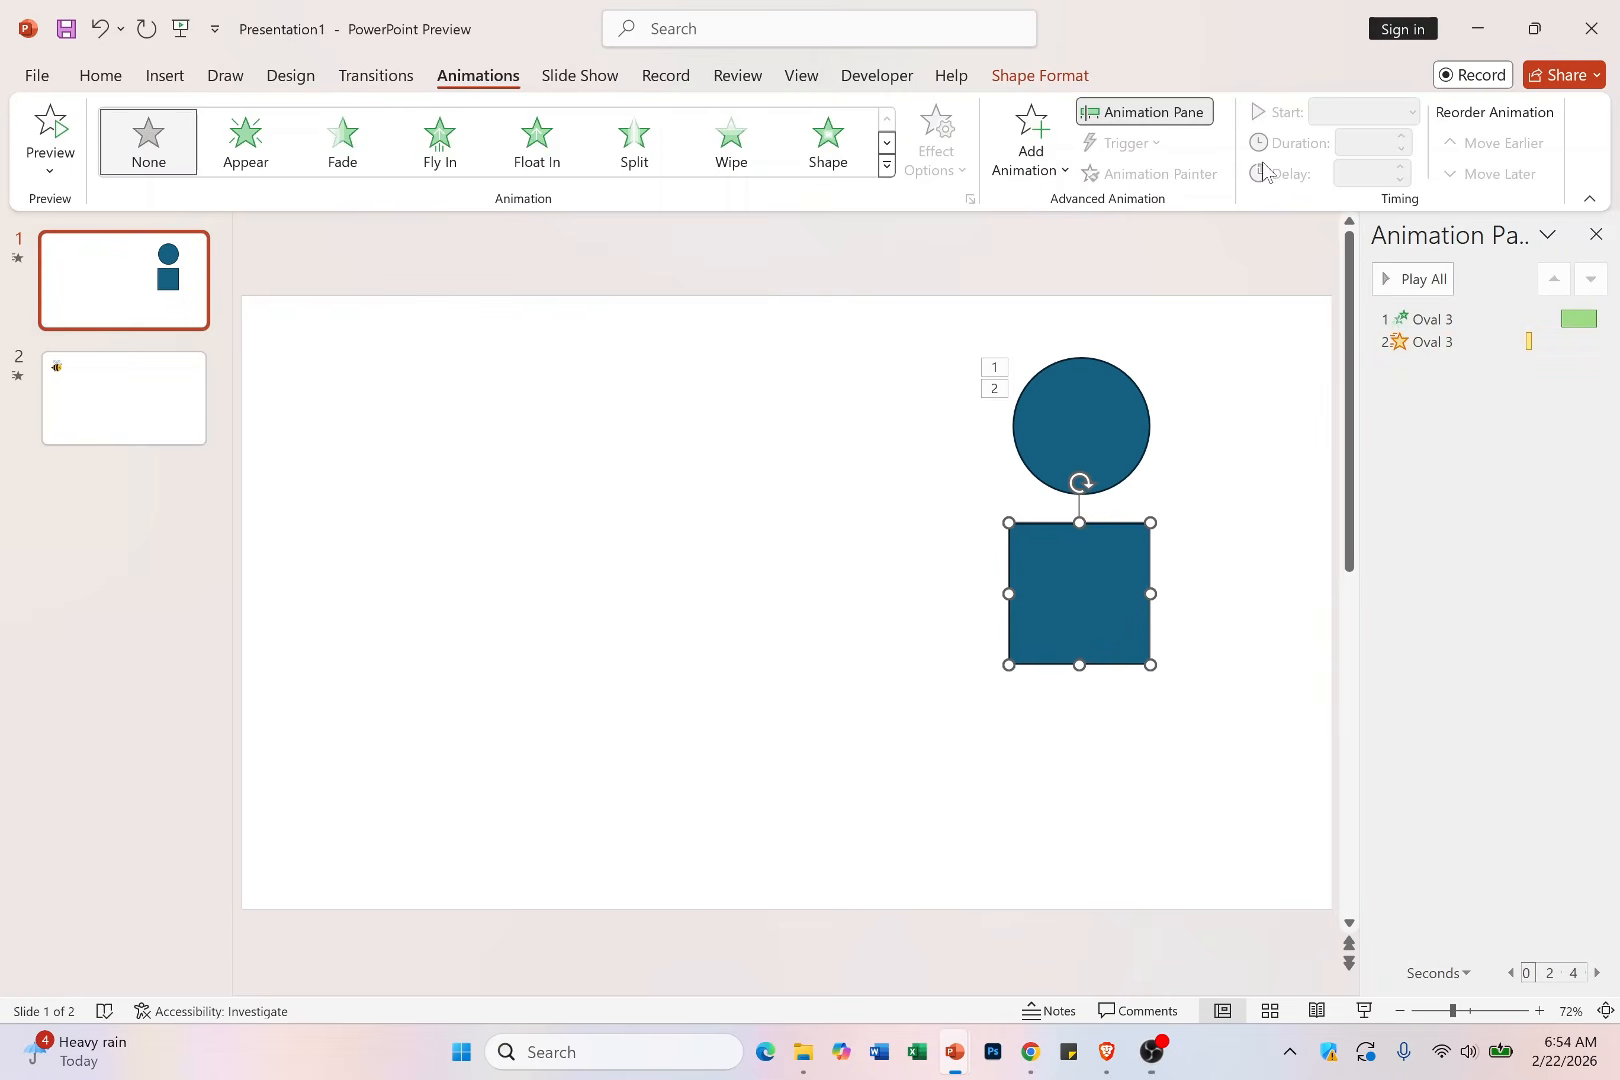
{"action": "left_click", "coordinate": [1024, 160]}
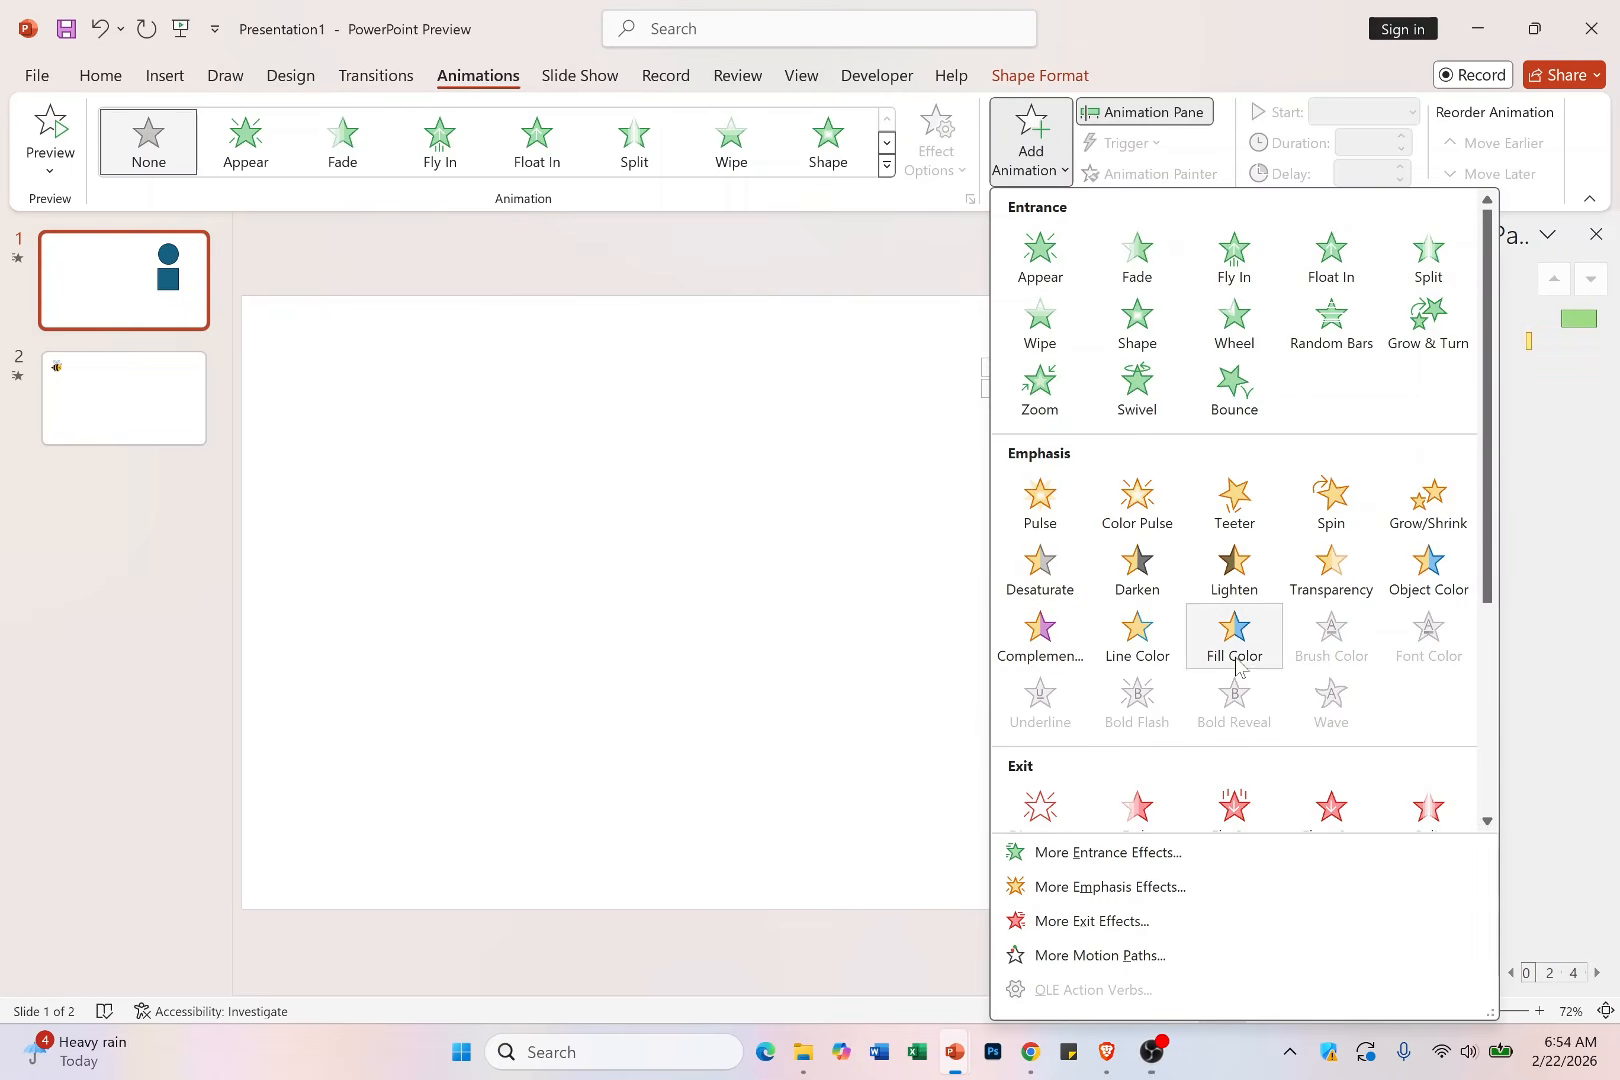
{"action": "scroll", "coordinate": [1237, 622], "scroll_direction": "down", "scroll_amount": 3}
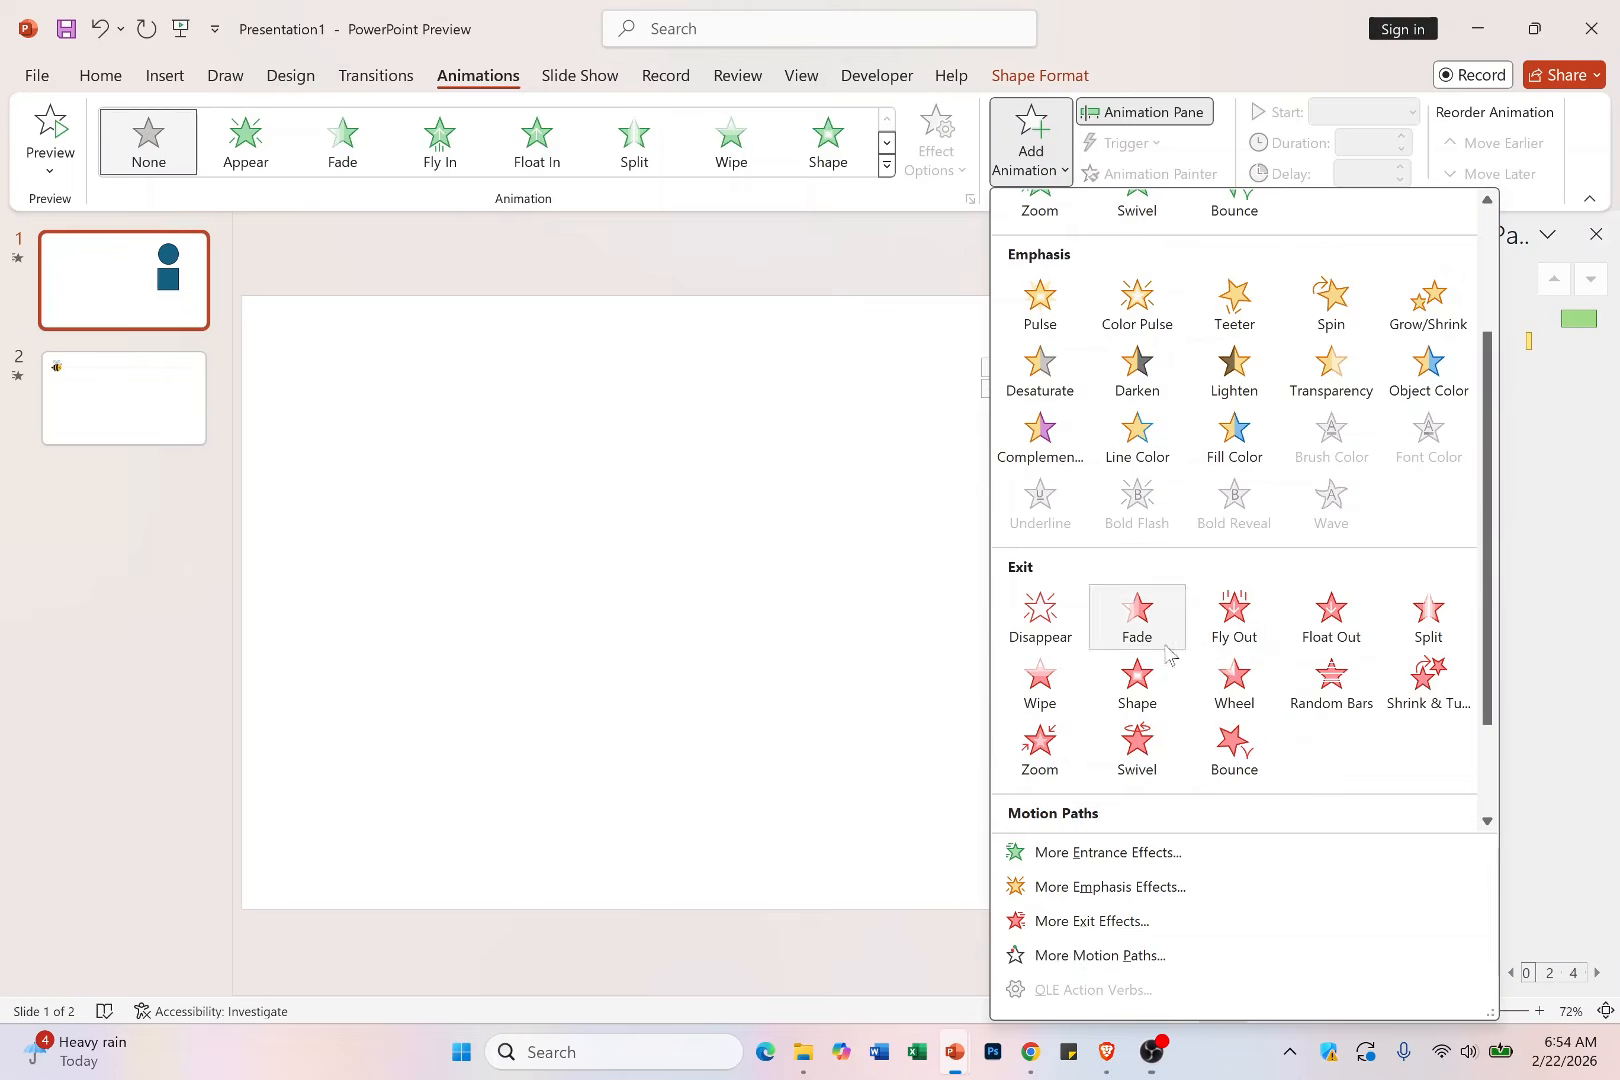
{"action": "left_click", "coordinate": [1233, 628]}
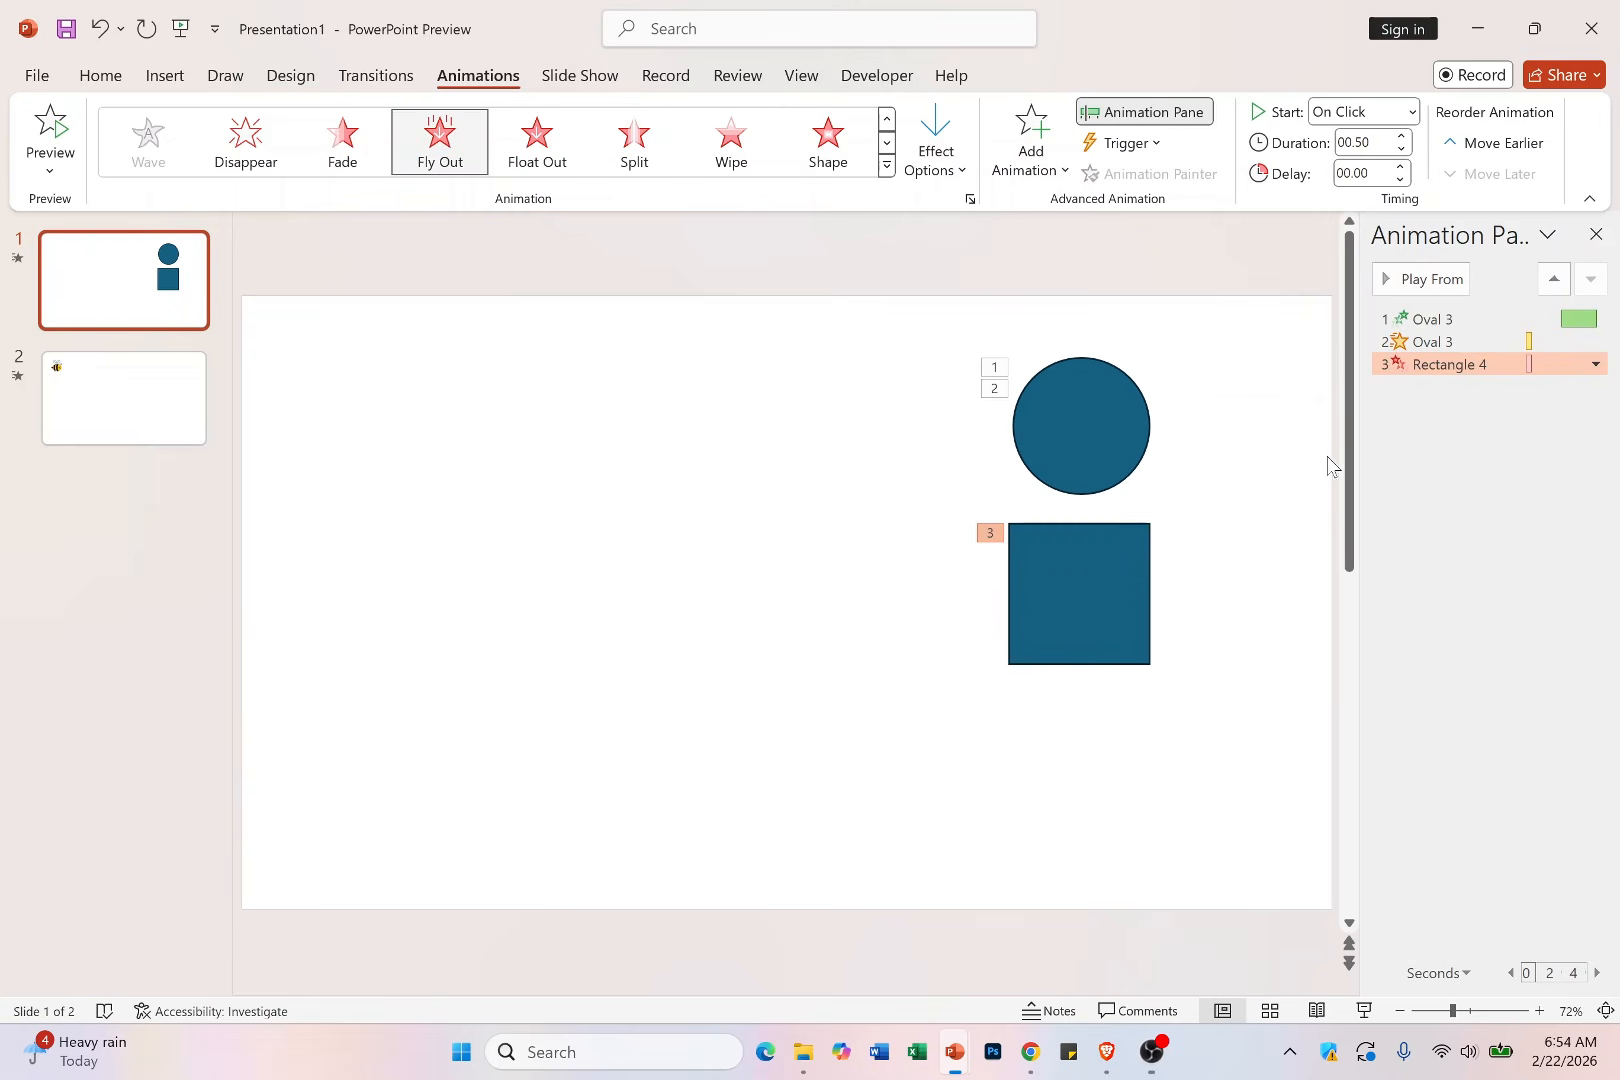
Play the slide's animation sequence starting from the circle's Fly In effect
{"action": "left_click", "coordinate": [1420, 319]}
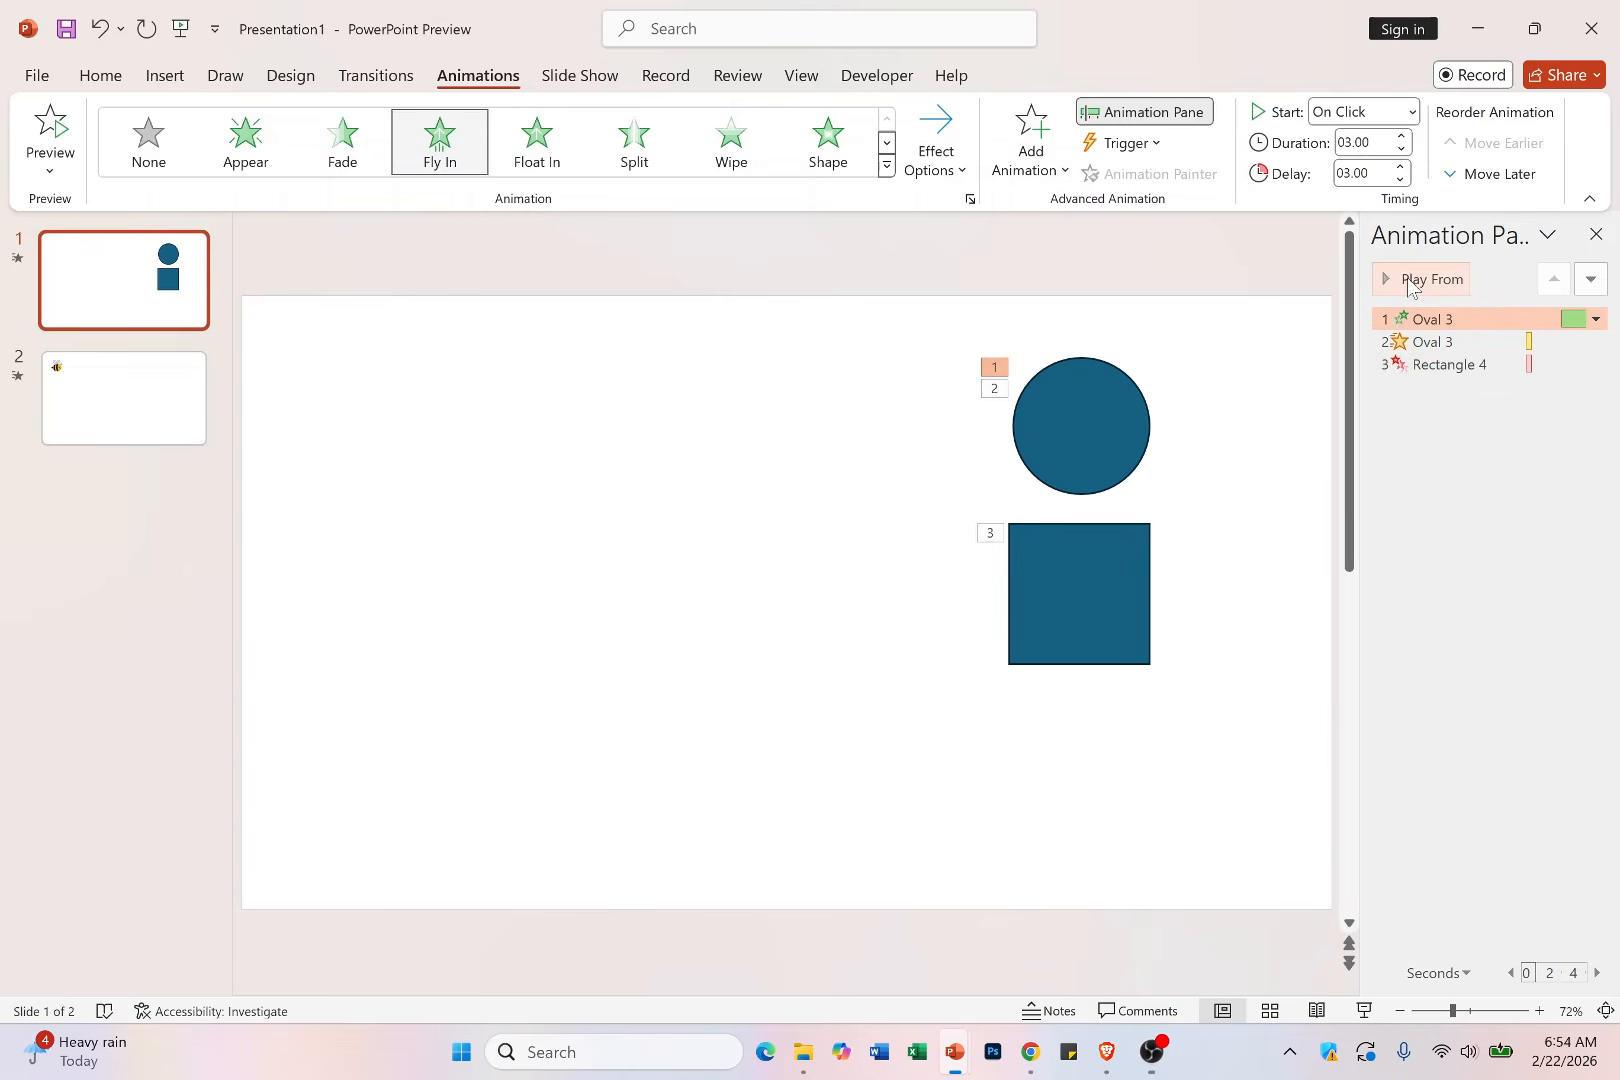
{"action": "left_click", "coordinate": [1410, 280]}
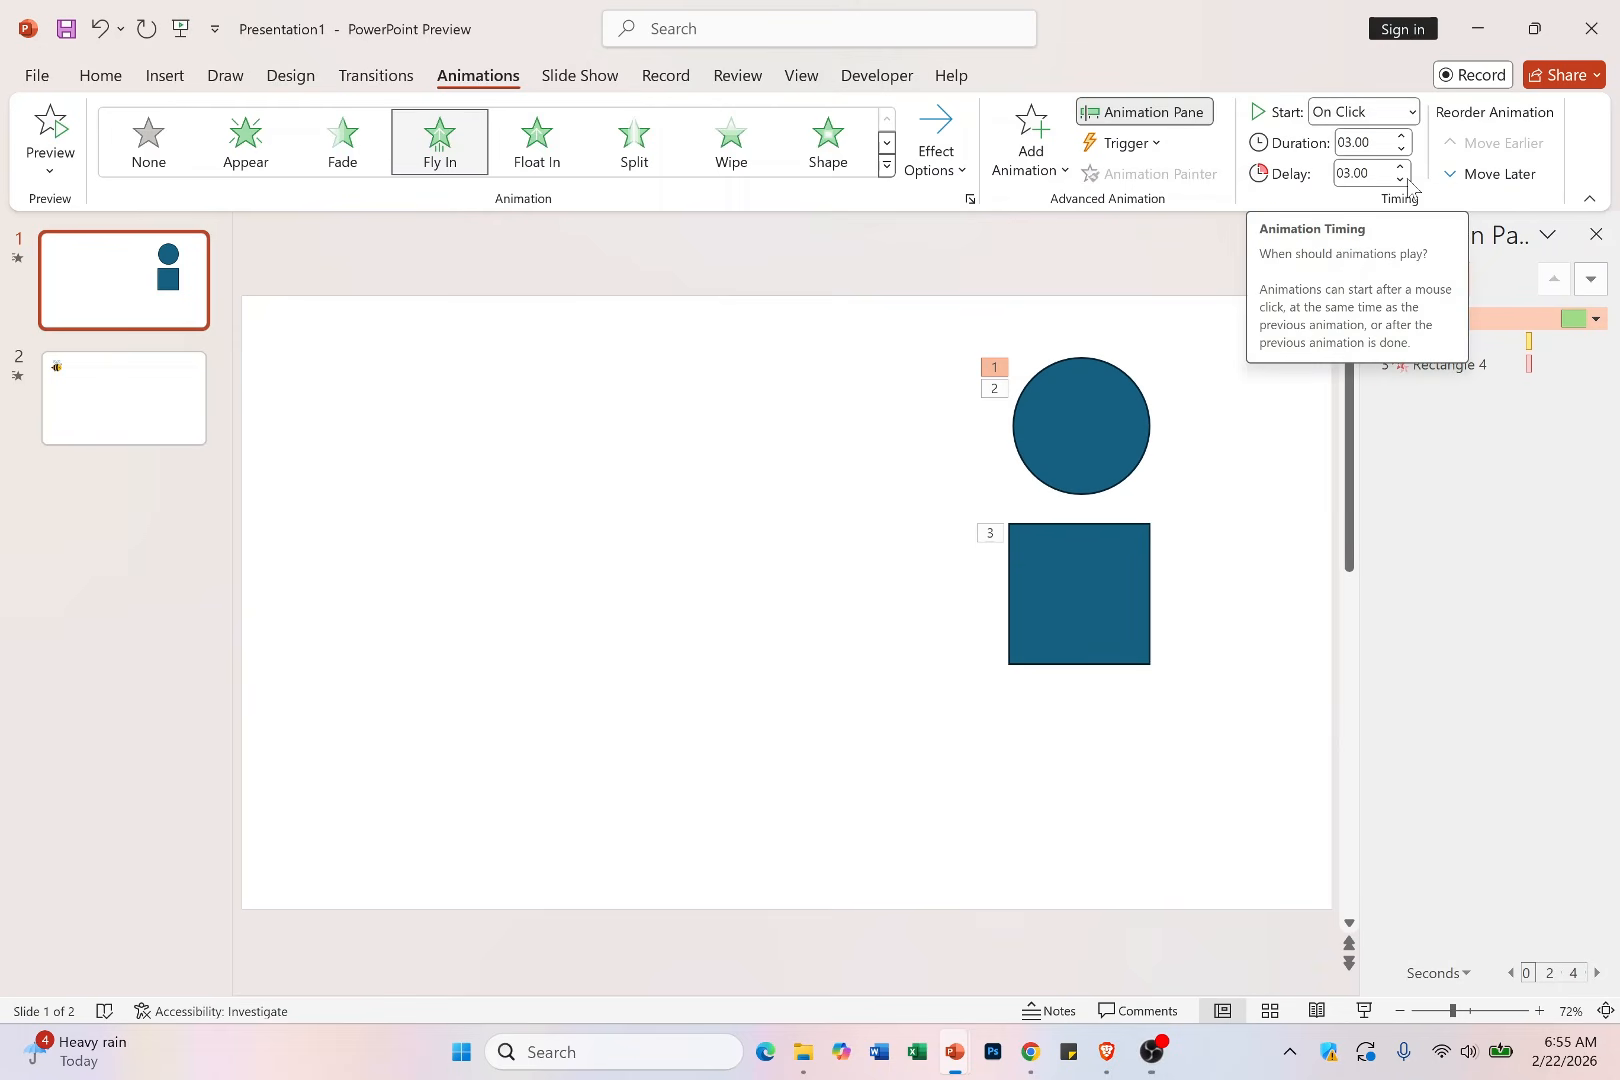
Examine the start options of the circle's Pulse effect and go through the three animation entries for the circle and the square
{"action": "left_click", "coordinate": [1488, 366]}
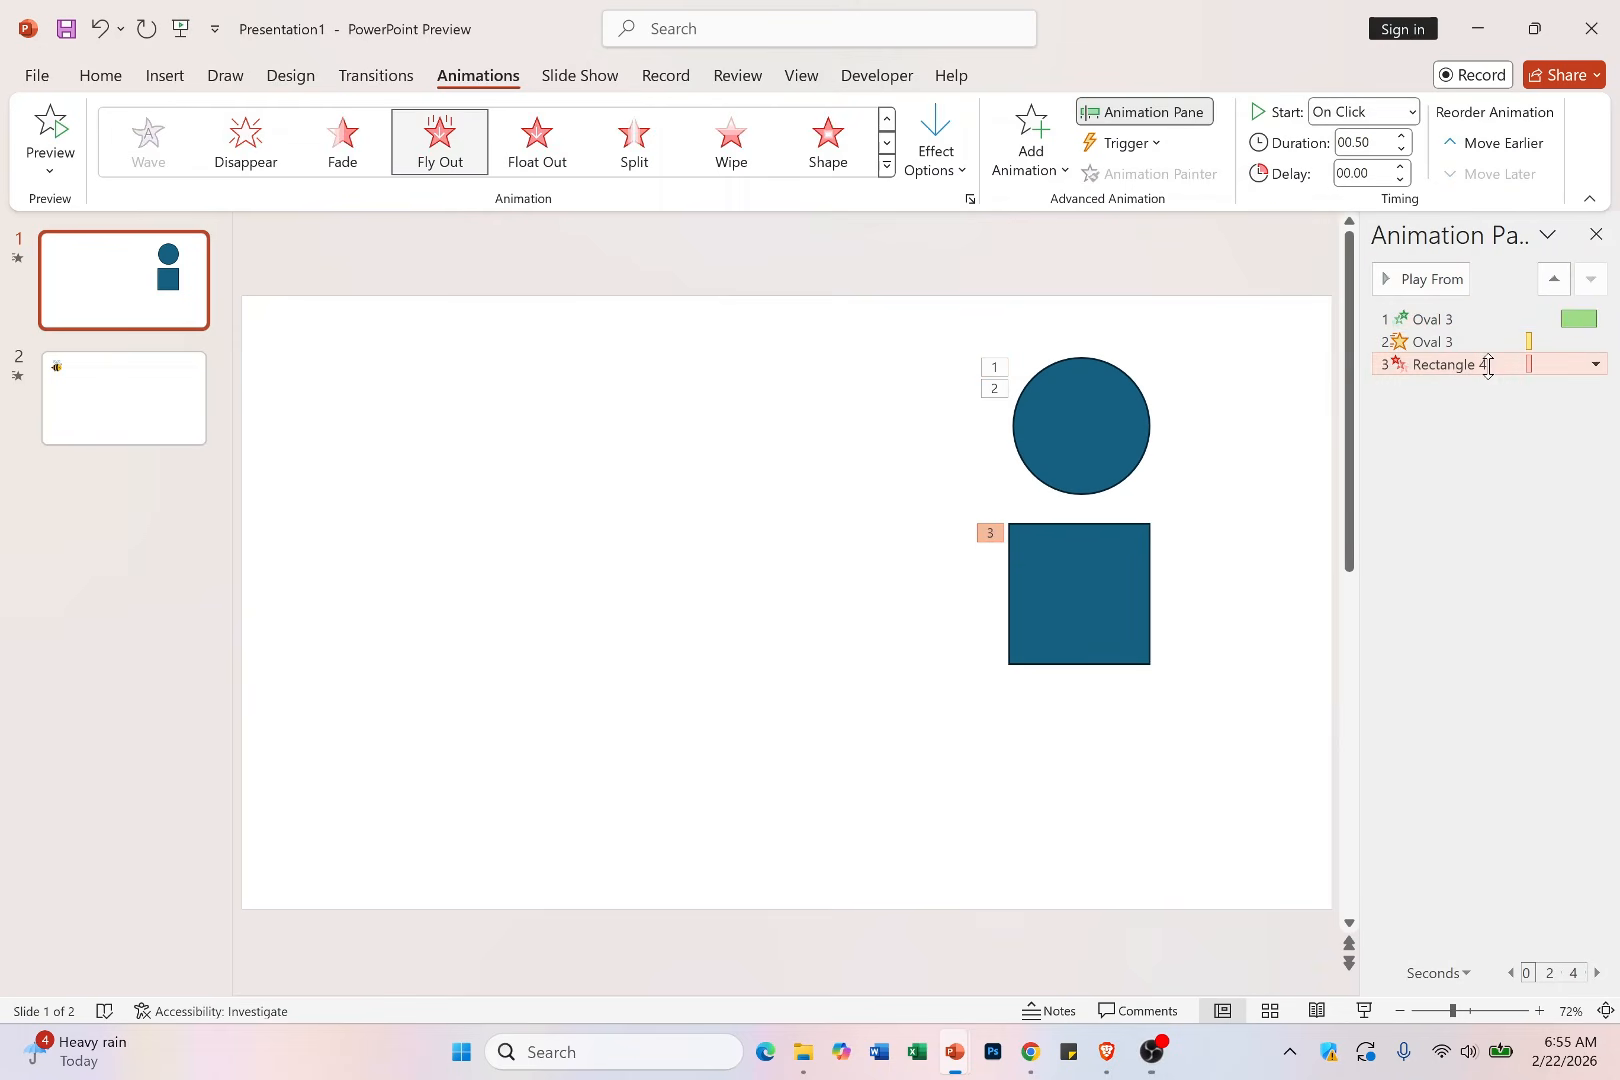
{"action": "right_click", "coordinate": [1438, 364]}
{"action": "left_click", "coordinate": [1428, 341]}
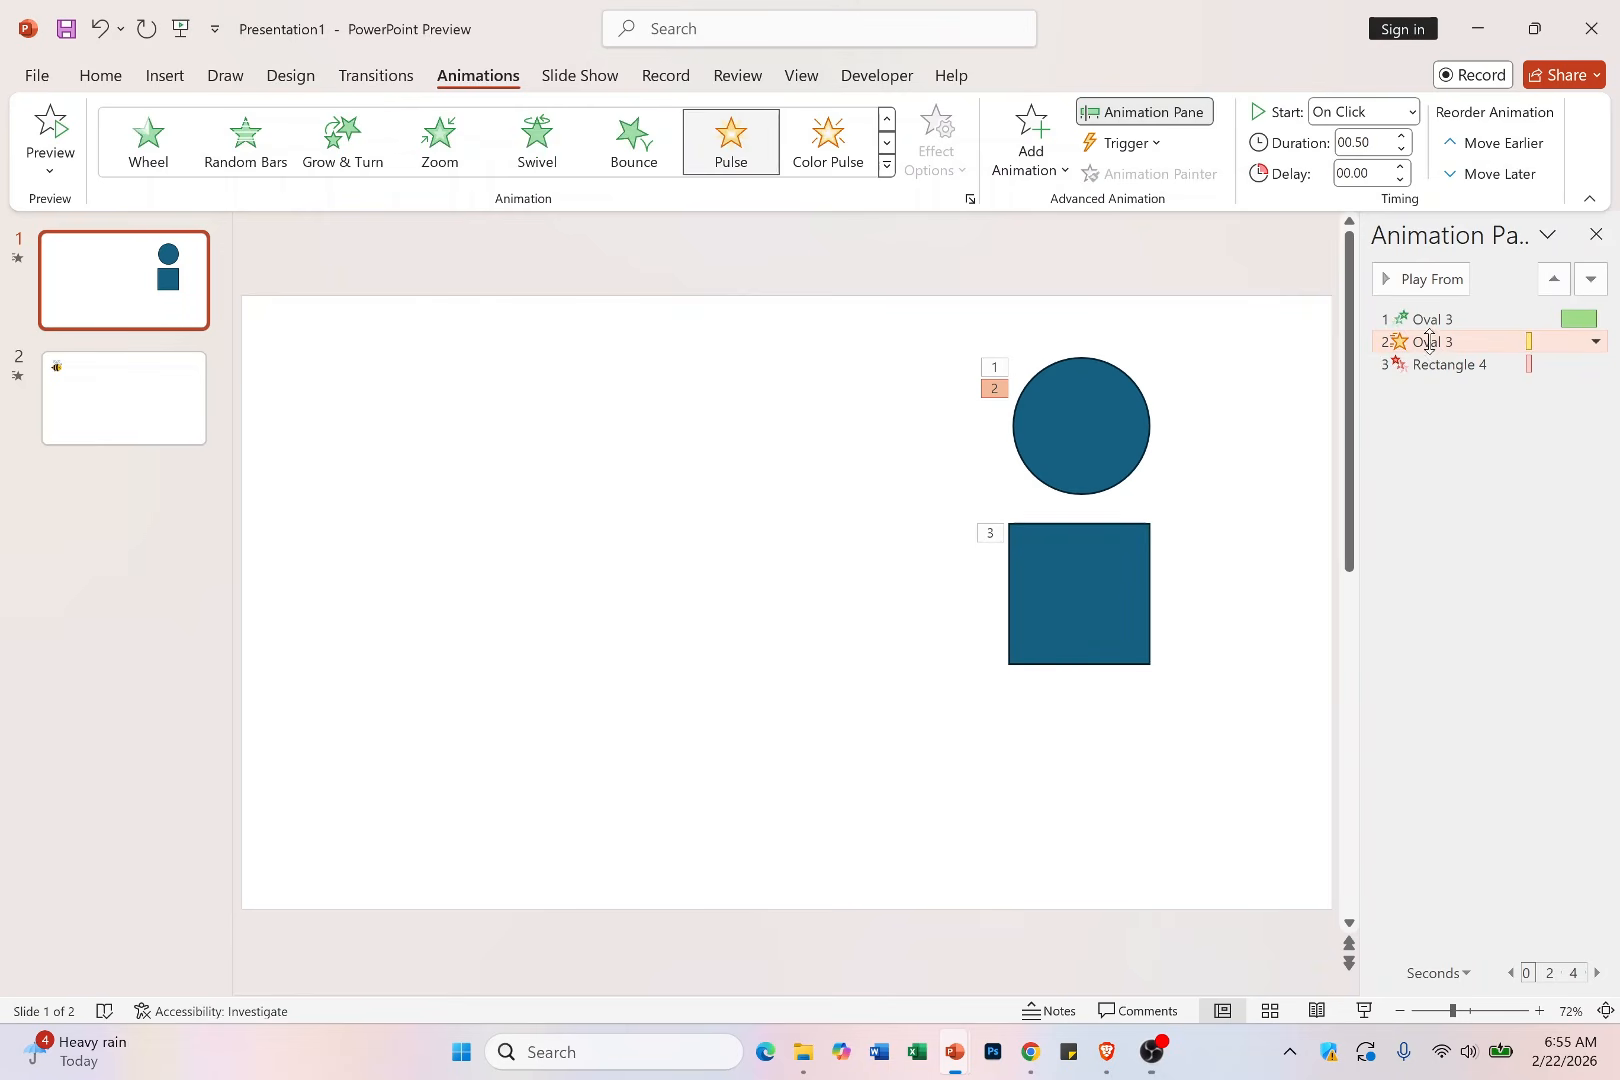
{"action": "right_click", "coordinate": [1428, 341]}
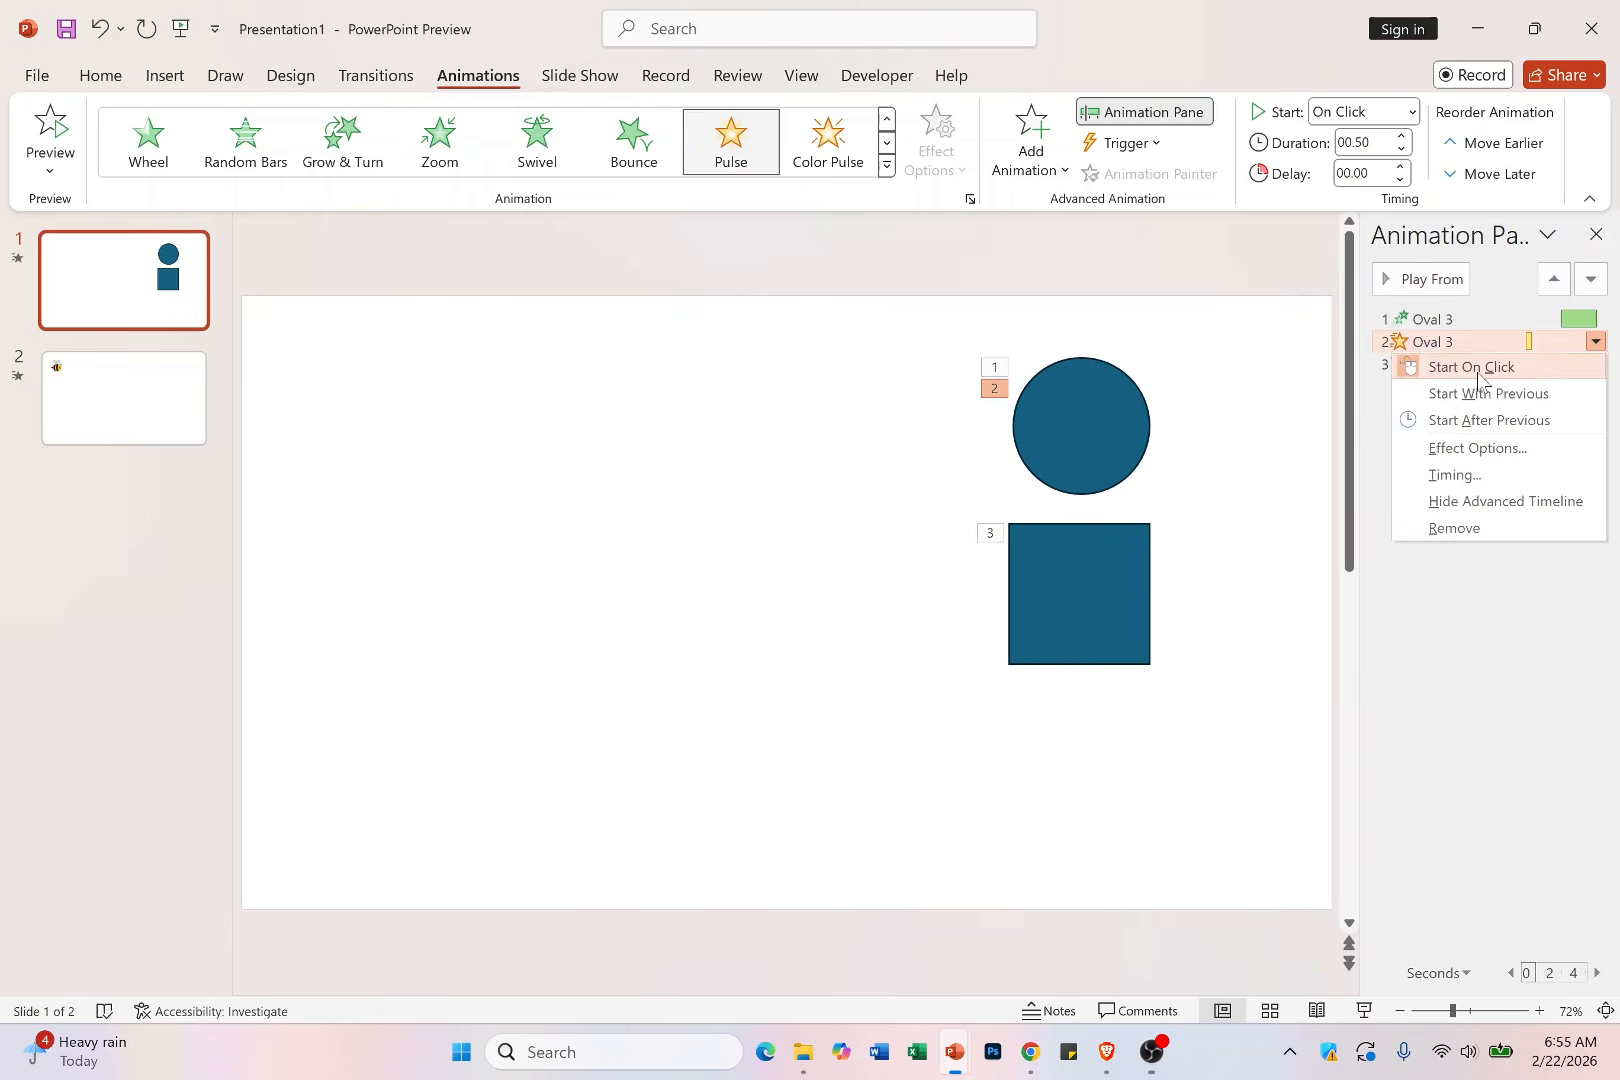
{"action": "left_click", "coordinate": [1497, 580]}
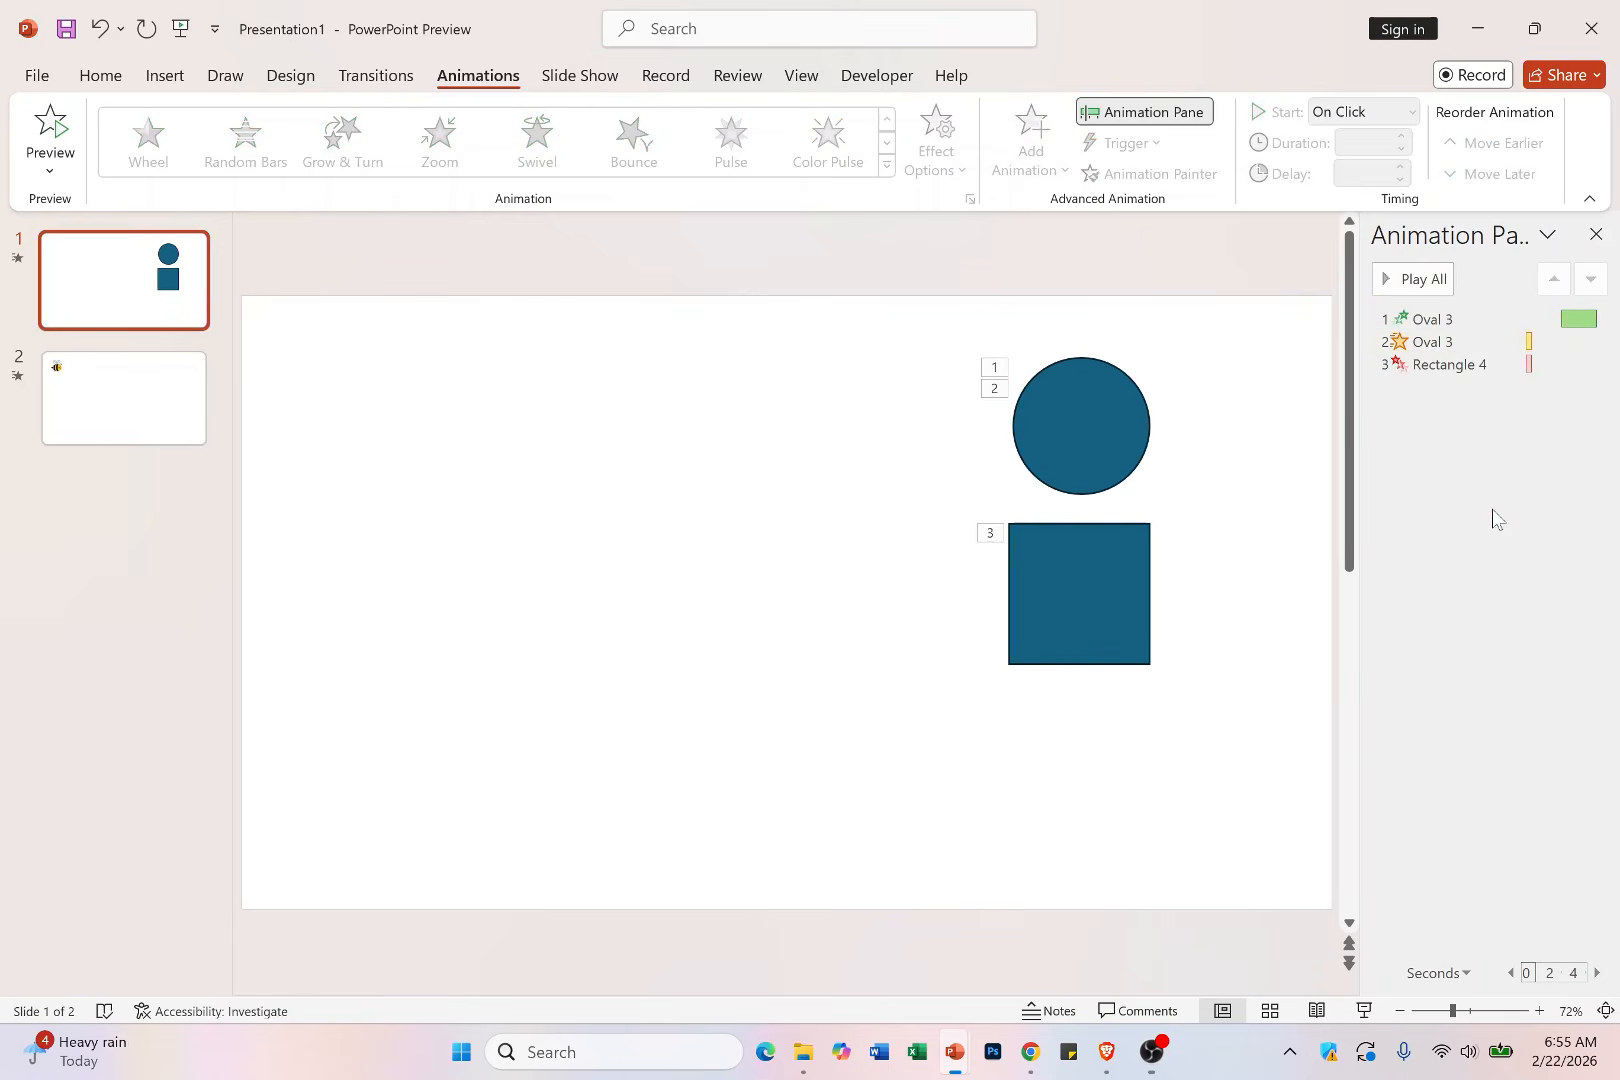
{"action": "left_click", "coordinate": [1435, 319]}
{"action": "left_click", "coordinate": [1434, 342]}
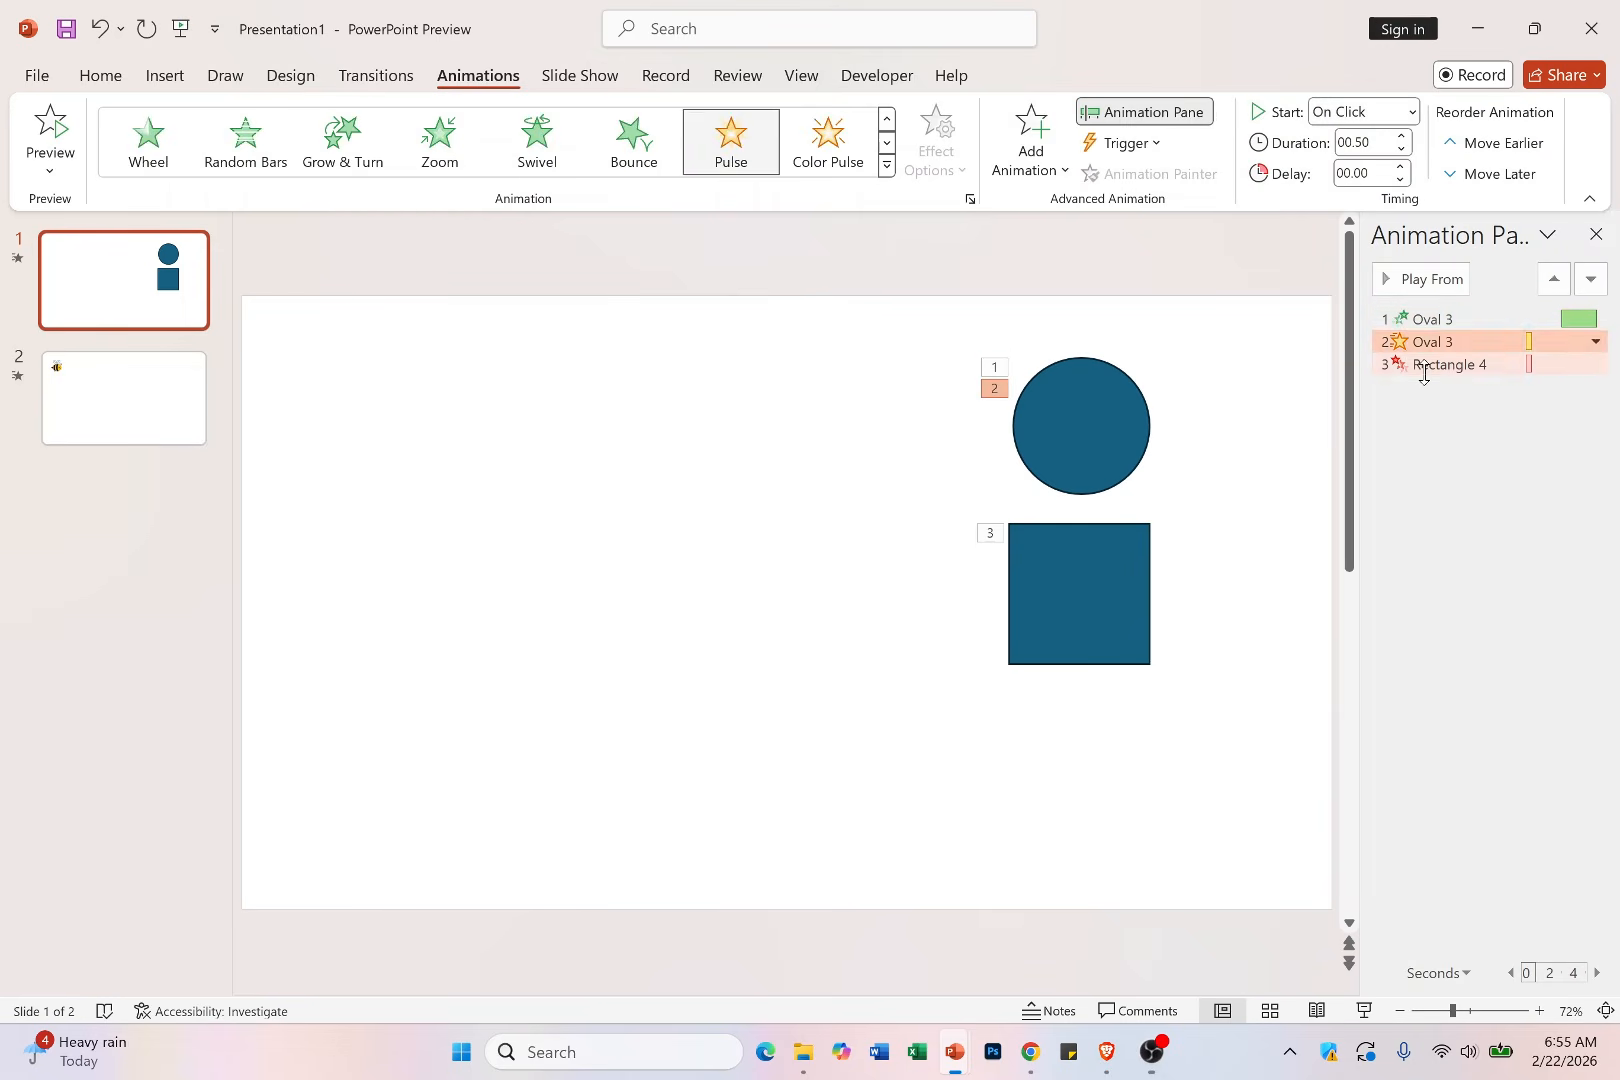
{"action": "left_click", "coordinate": [1426, 365]}
{"action": "left_click", "coordinate": [1260, 458]}
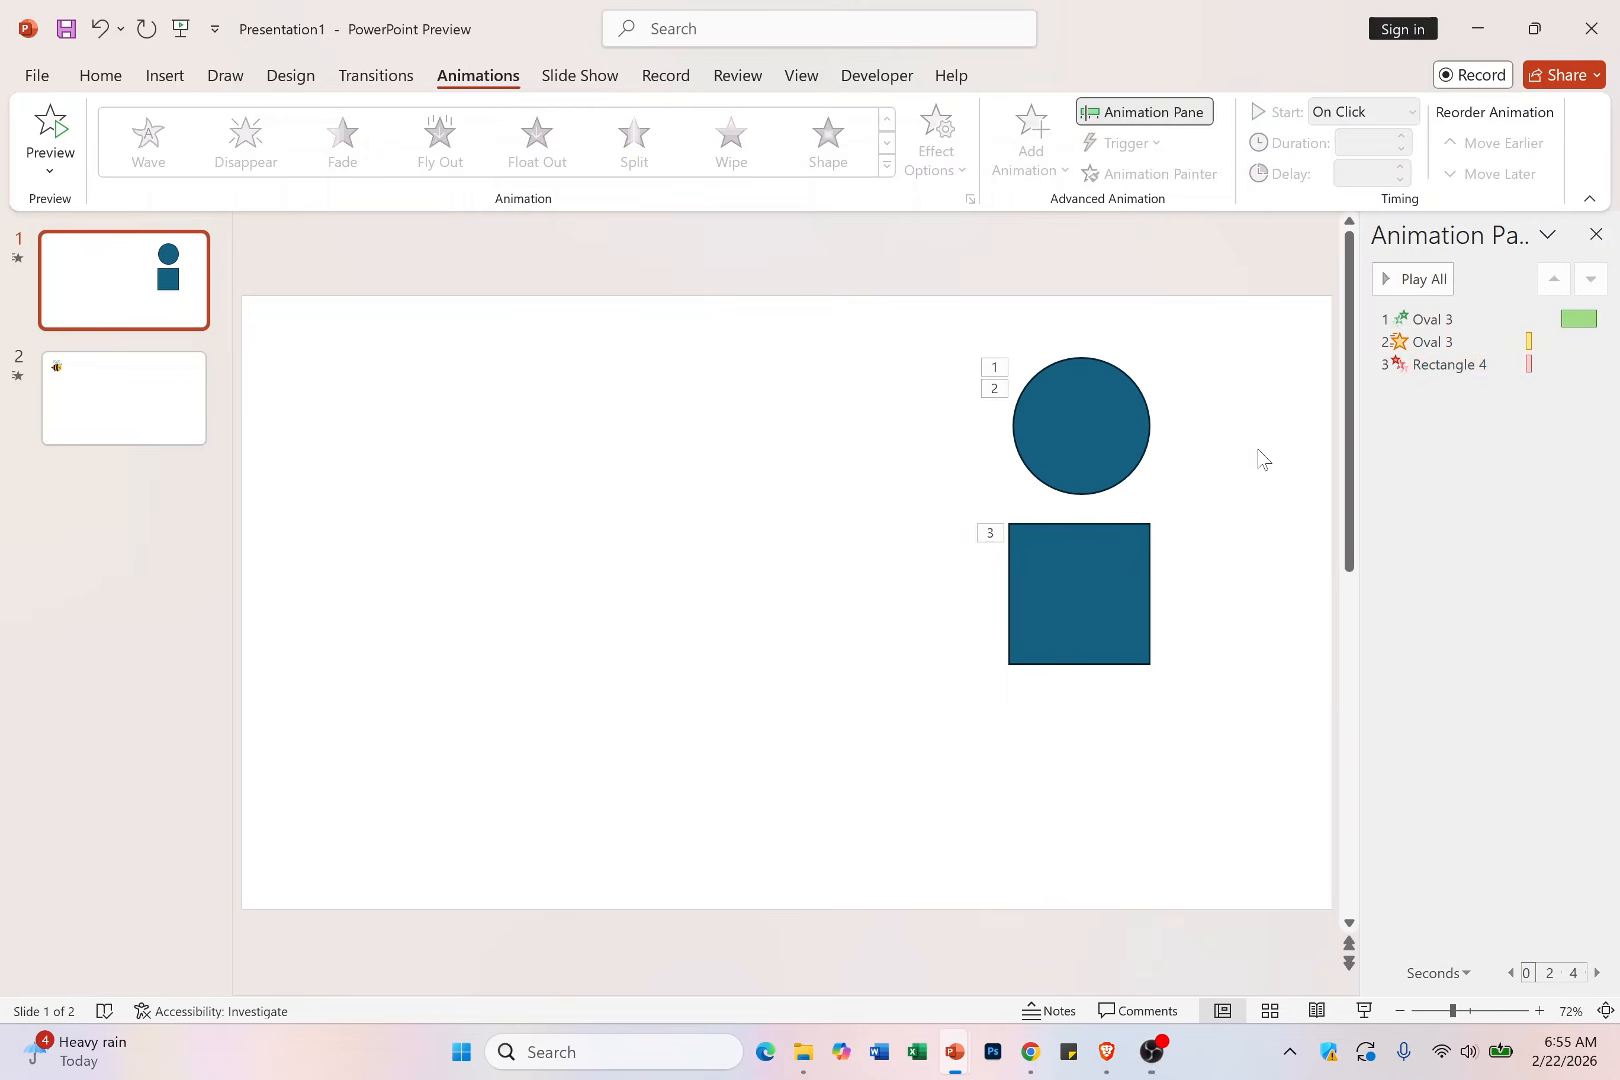